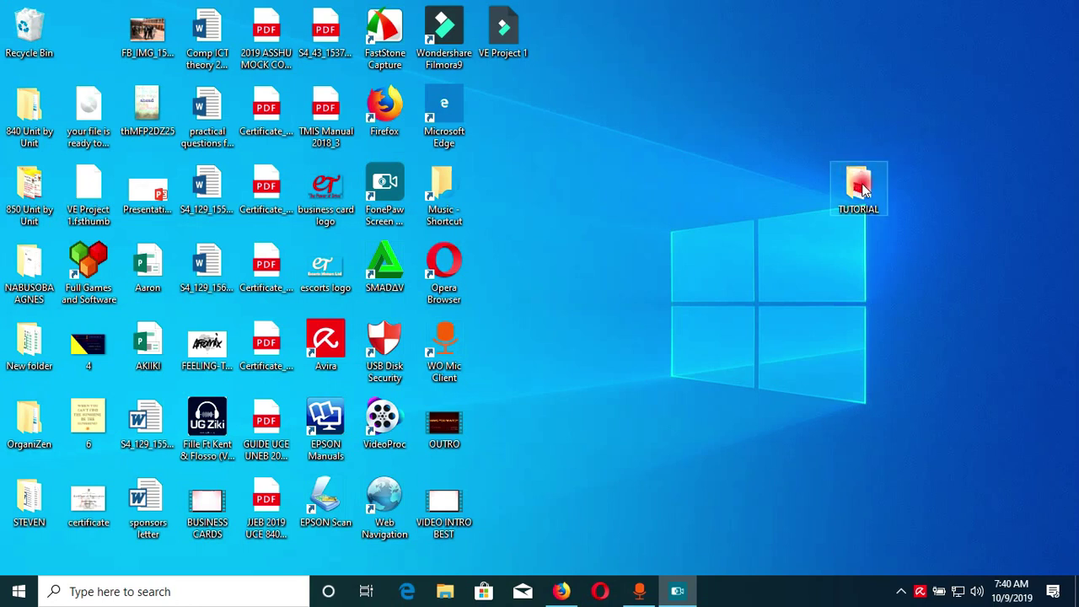
Shift the TUTORIAL folder icon slightly left on the desktop, then open it in File Explorer
{"action": "left_click_drag", "start_coordinate": [864, 189], "coordinate": [710, 124]}
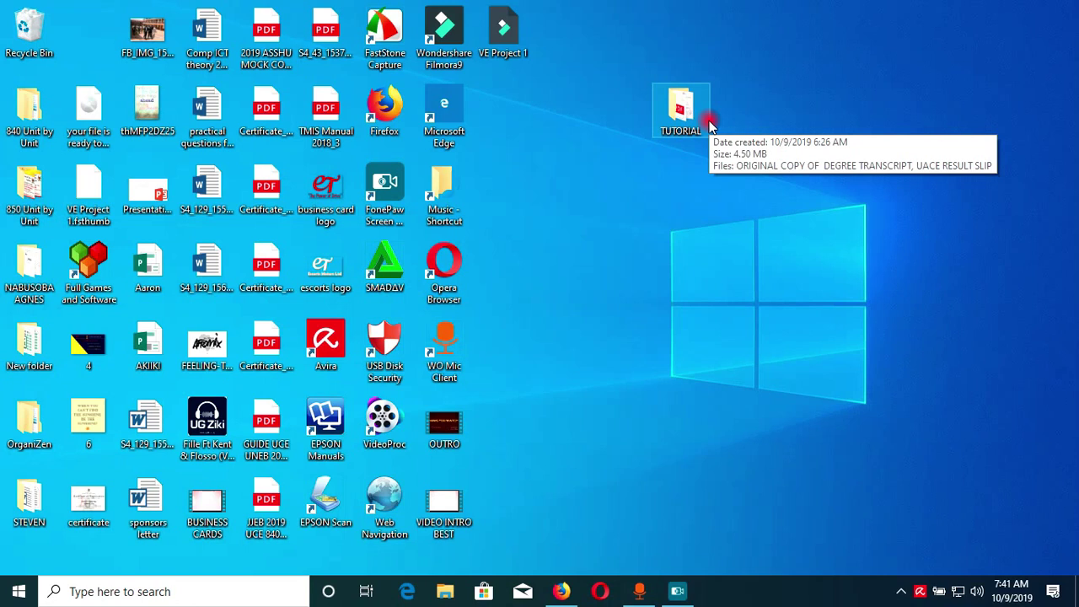
{"action": "left_click_drag", "start_coordinate": [668, 112], "coordinate": [707, 160]}
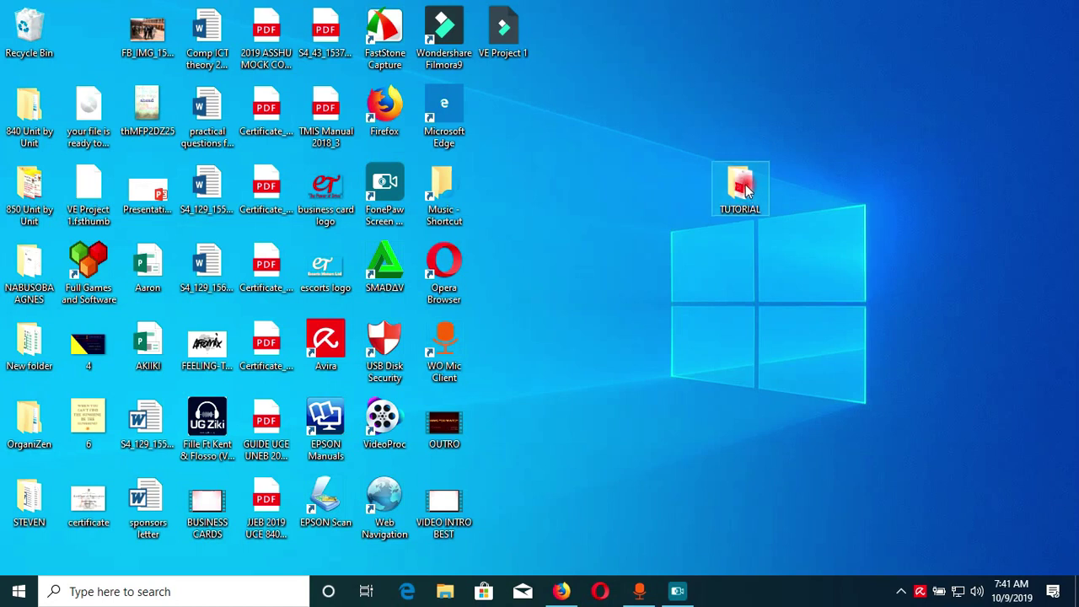
{"action": "left_click_drag", "start_coordinate": [740, 184], "coordinate": [661, 135]}
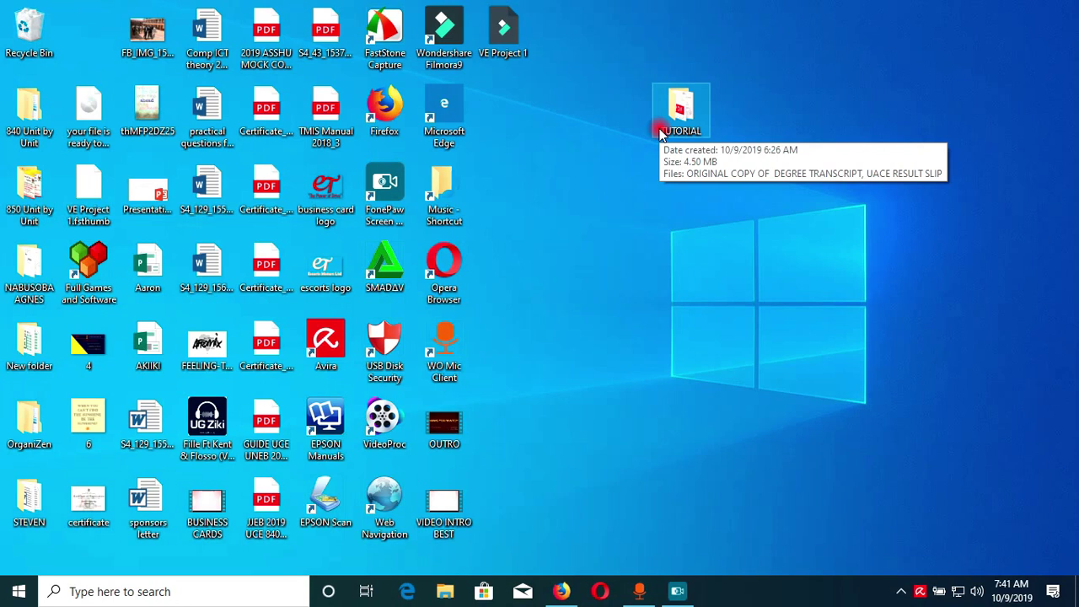
{"action": "left_click", "coordinate": [681, 115]}
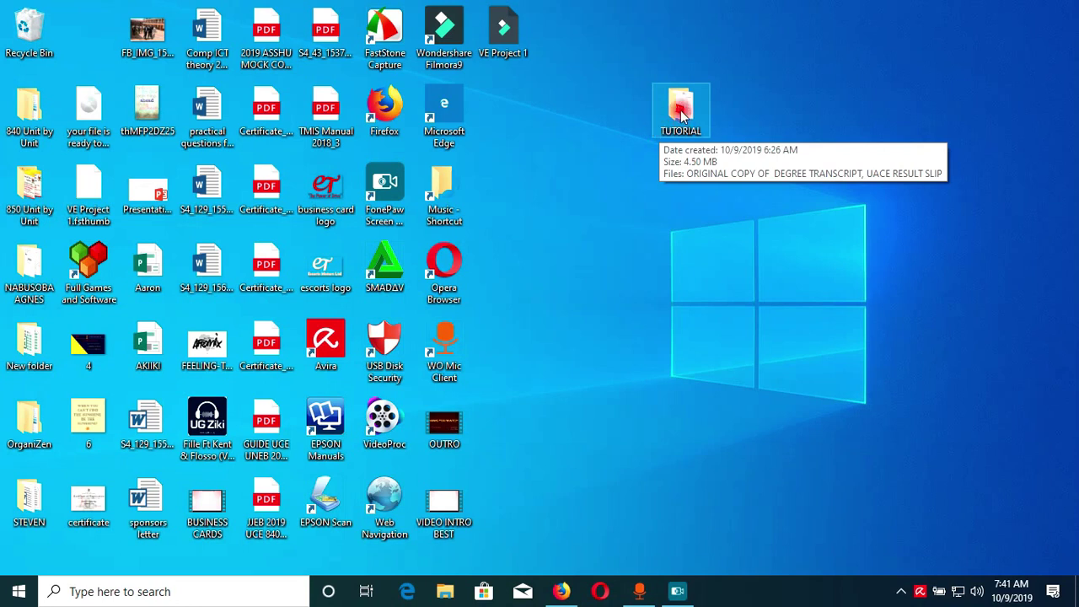
{"action": "left_click_drag", "start_coordinate": [681, 115], "coordinate": [699, 149]}
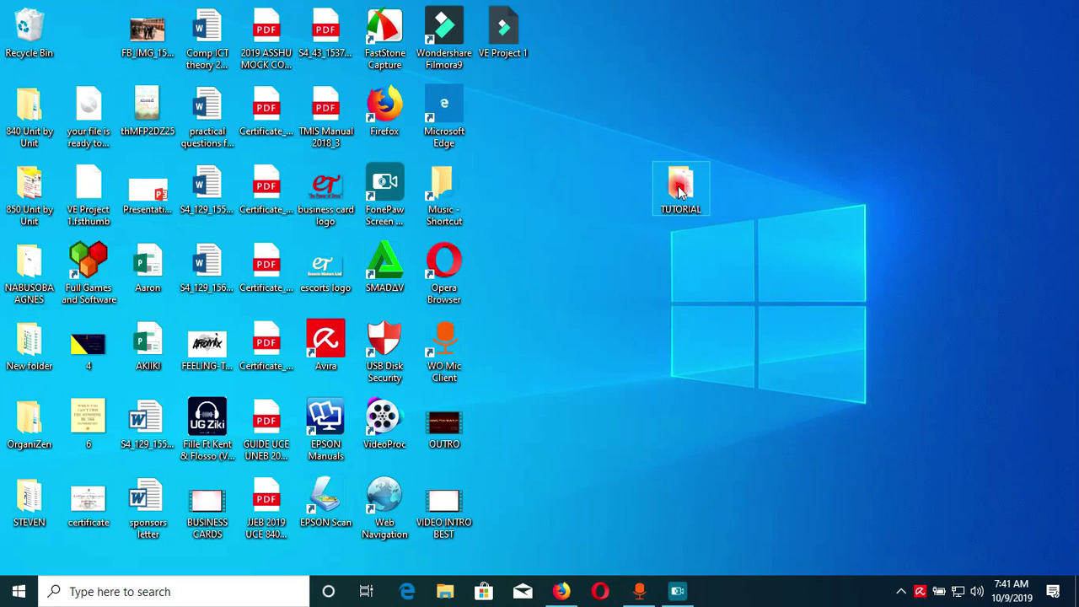
{"action": "double_click", "coordinate": [681, 188]}
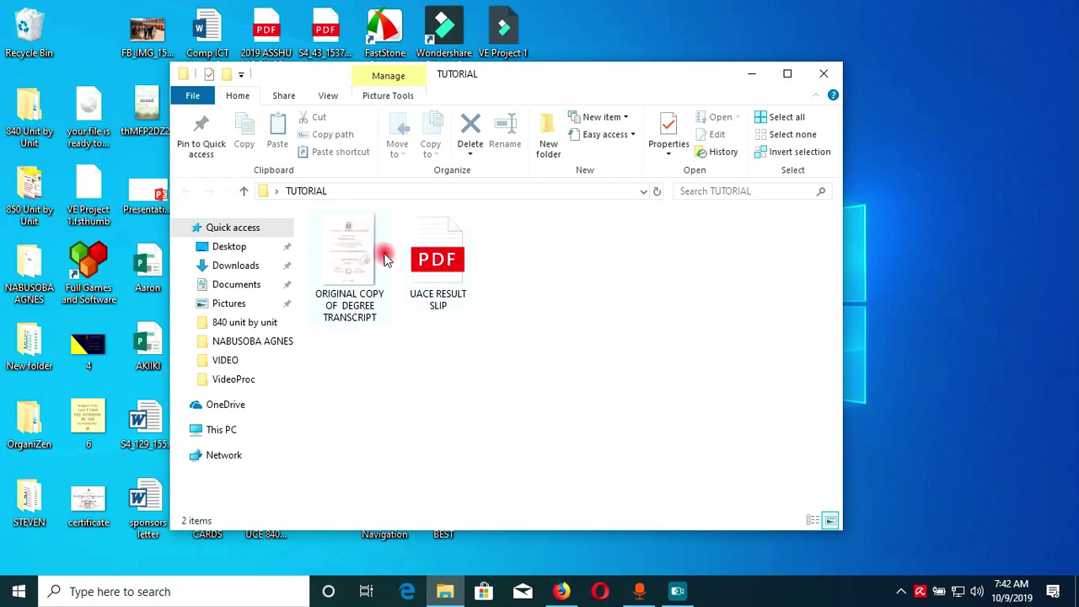
Select the ORIGINAL COPY OF DEGREE TRANSCRIPT image in the TUTORIAL folder
{"action": "left_click", "coordinate": [343, 268]}
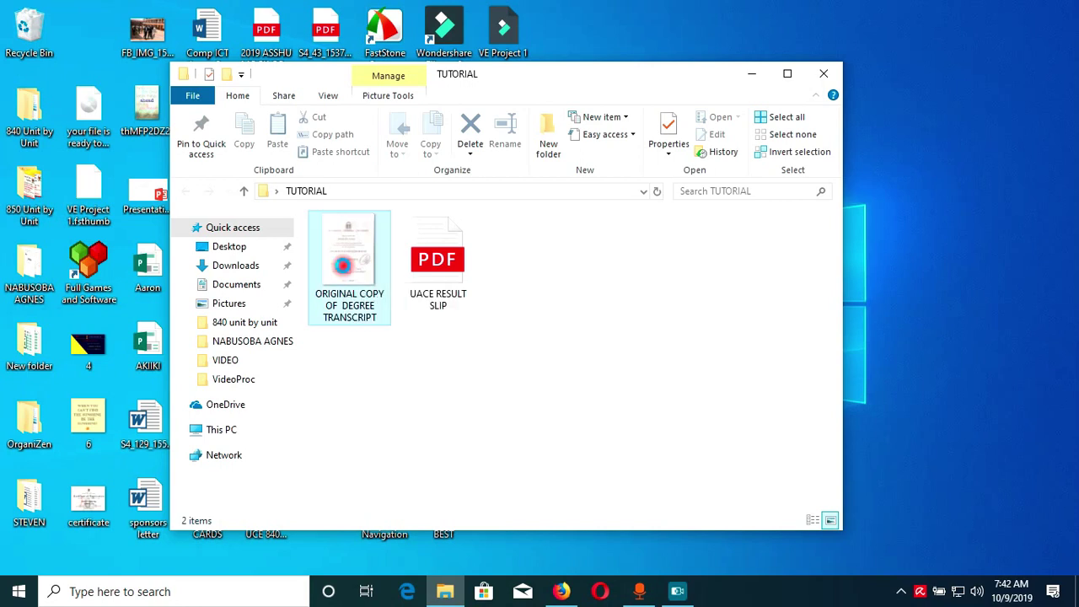
{"action": "right_click", "coordinate": [343, 267]}
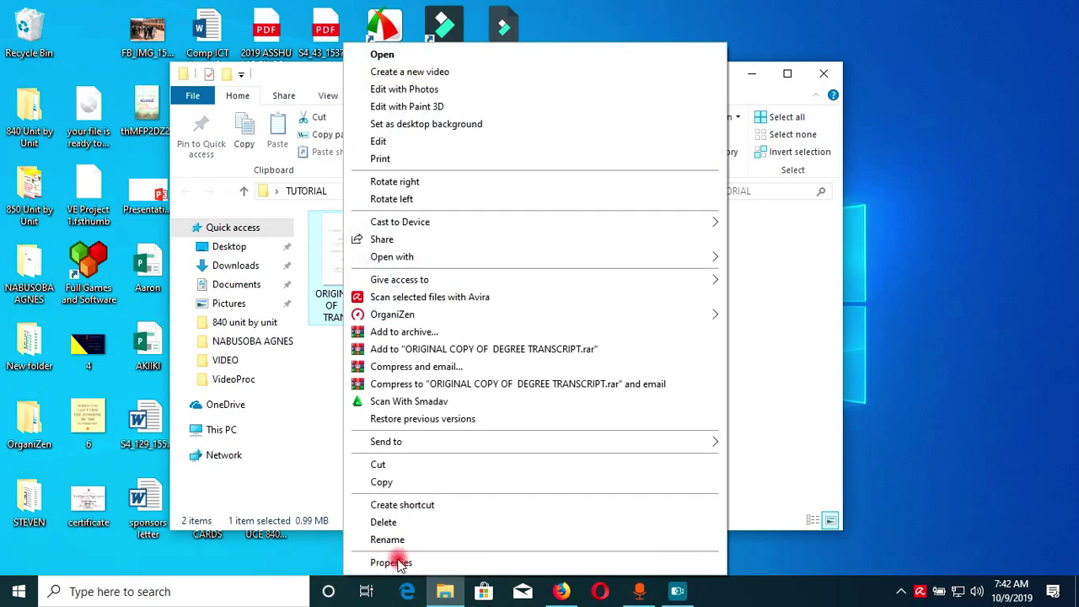
{"action": "left_click", "coordinate": [395, 562]}
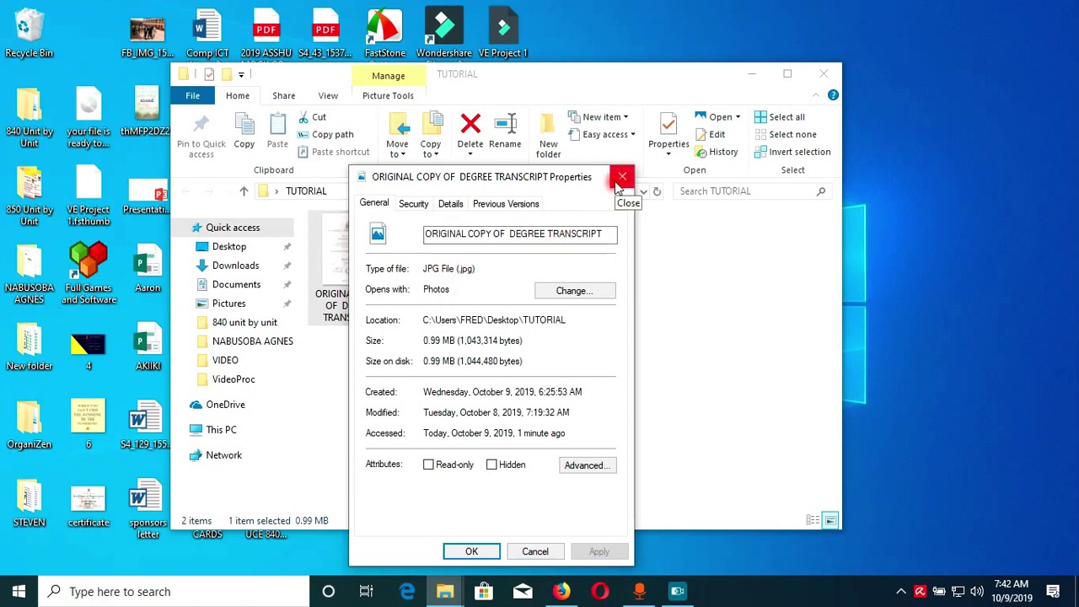
{"action": "left_click", "coordinate": [620, 180]}
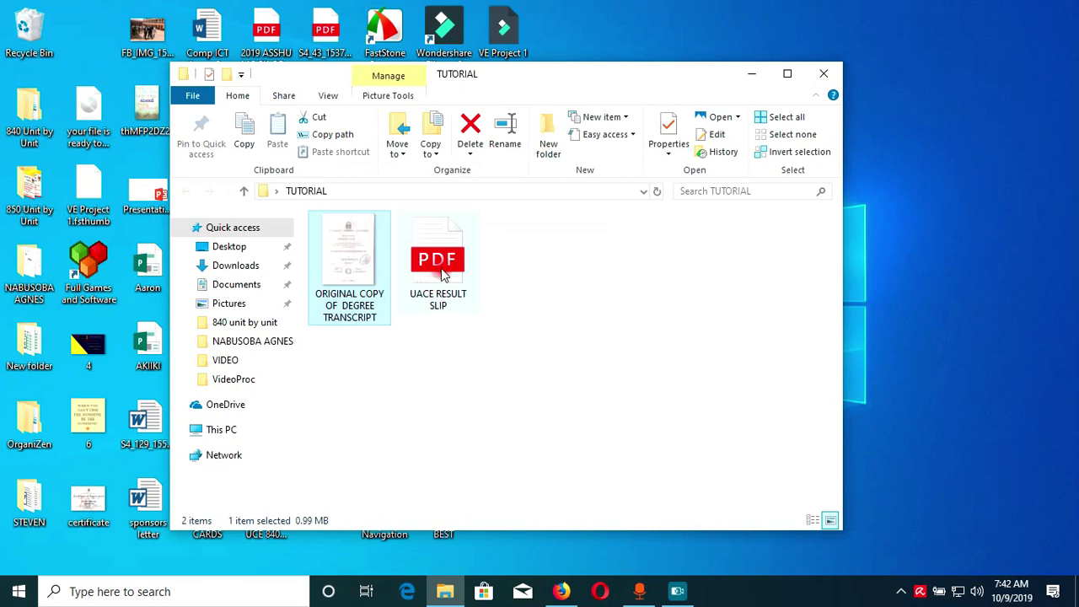
Minimize the TUTORIAL window, reload the TMIS Edit Teacher page, and scroll up to Education
{"action": "mouse_move", "coordinate": [444, 274]}
{"action": "left_click", "coordinate": [758, 78]}
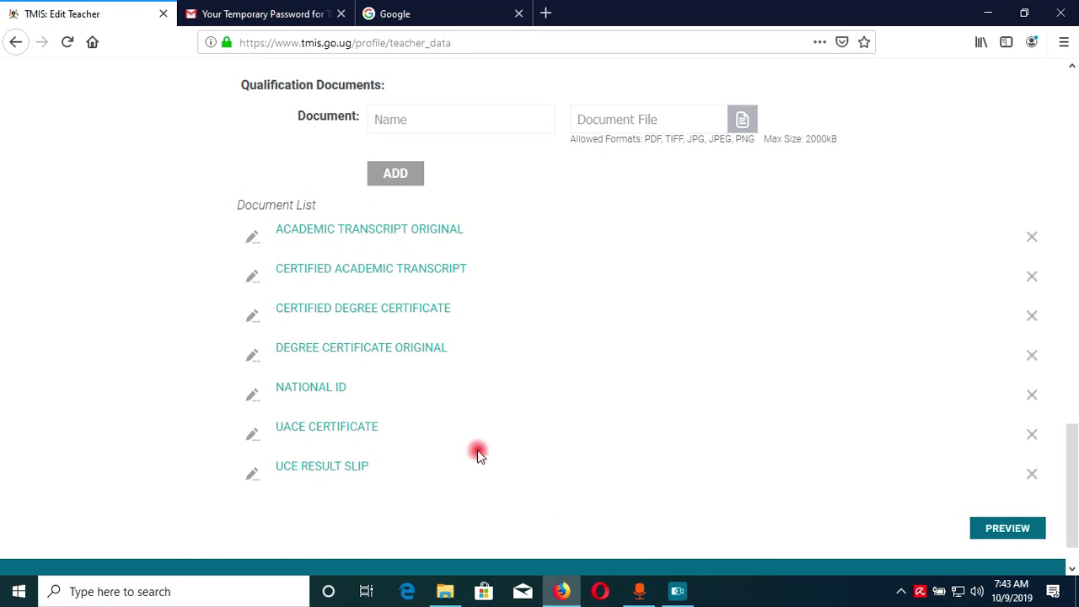
{"action": "left_click", "coordinate": [66, 44]}
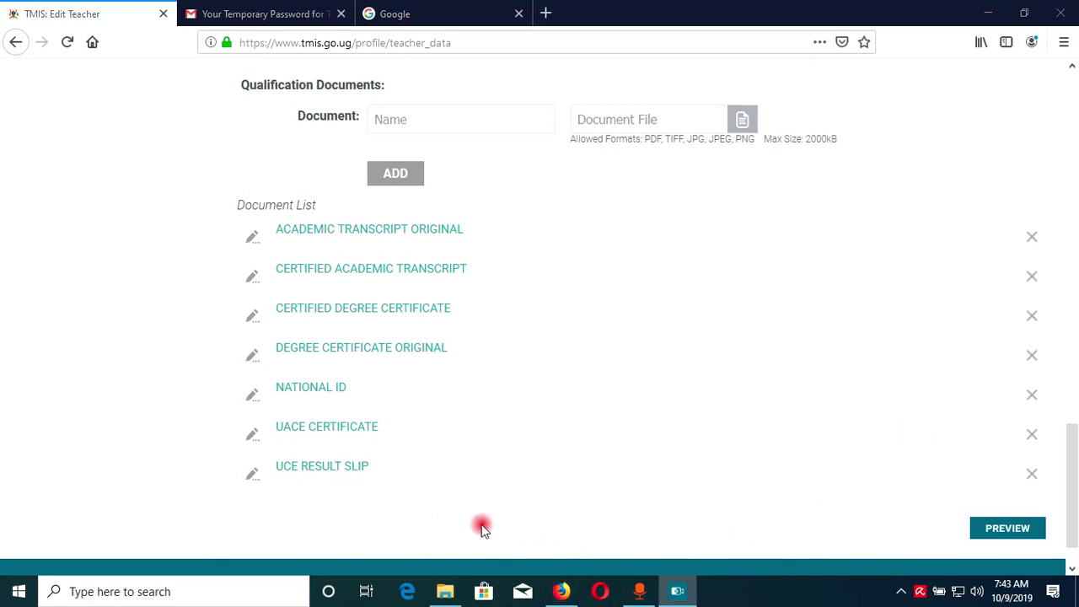
{"action": "left_click_drag", "start_coordinate": [1072, 472], "coordinate": [1075, 286]}
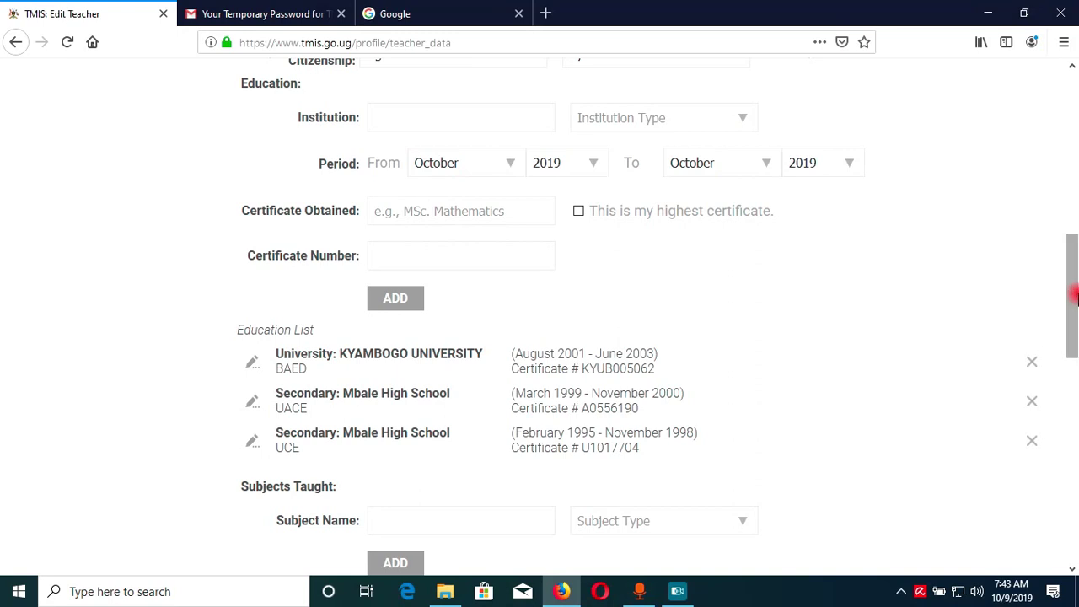
Scroll down to Qualification Documents and its list of seven existing documents
{"action": "left_click_drag", "start_coordinate": [1072, 295], "coordinate": [1074, 456]}
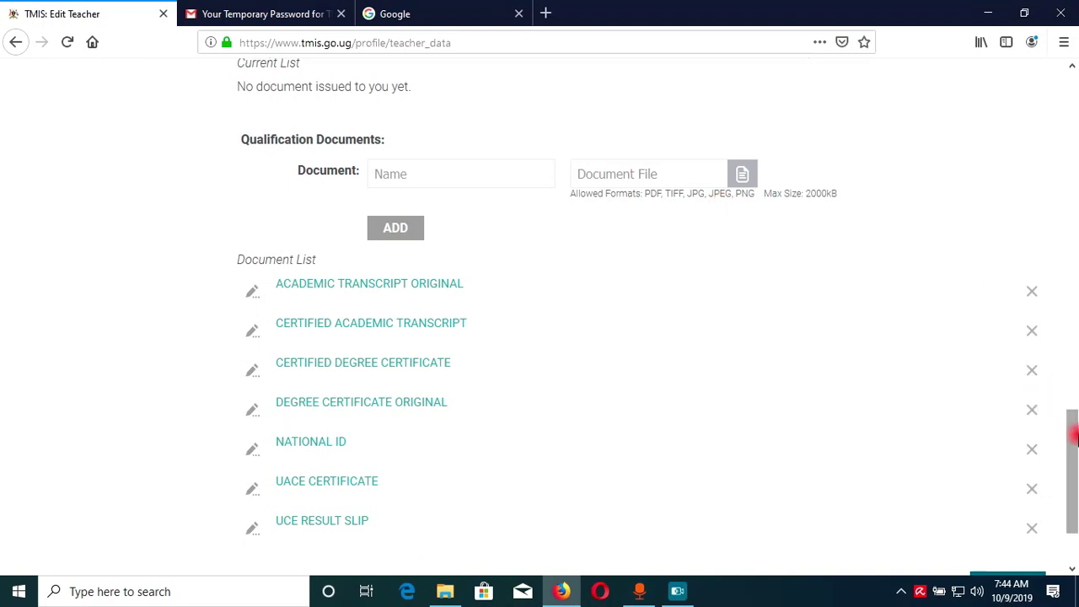
{"action": "mouse_move", "coordinate": [1074, 436]}
{"action": "left_mouse_down"}
{"action": "mouse_move", "coordinate": [1075, 416]}
{"action": "mouse_move", "coordinate": [1077, 447]}
{"action": "left_mouse_up"}
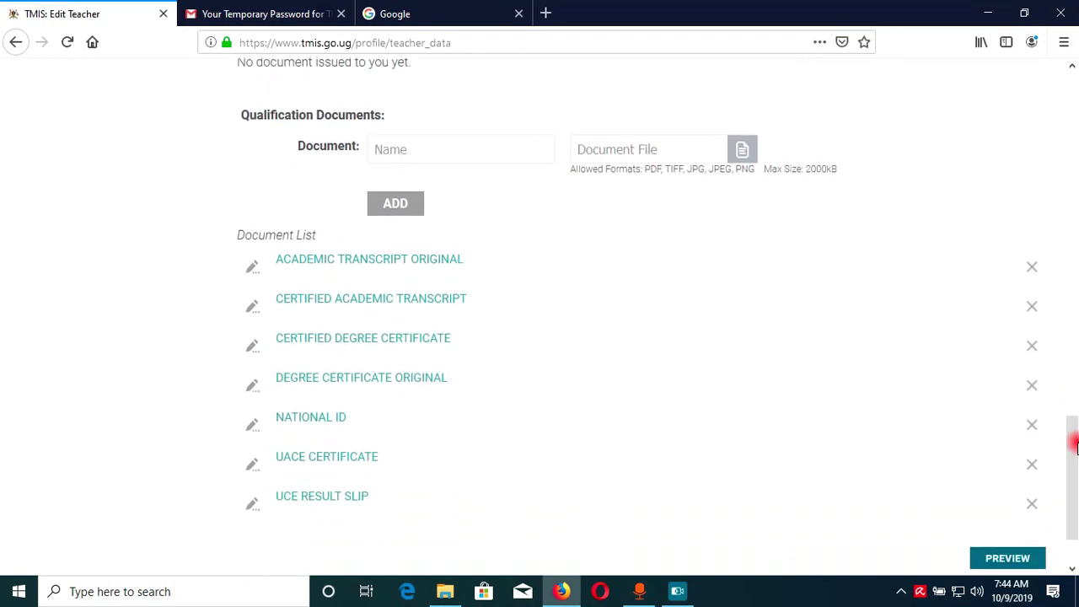
{"action": "mouse_move", "coordinate": [1076, 447]}
{"action": "left_mouse_down"}
{"action": "mouse_move", "coordinate": [1077, 458]}
{"action": "mouse_move", "coordinate": [1076, 441]}
{"action": "left_mouse_up"}
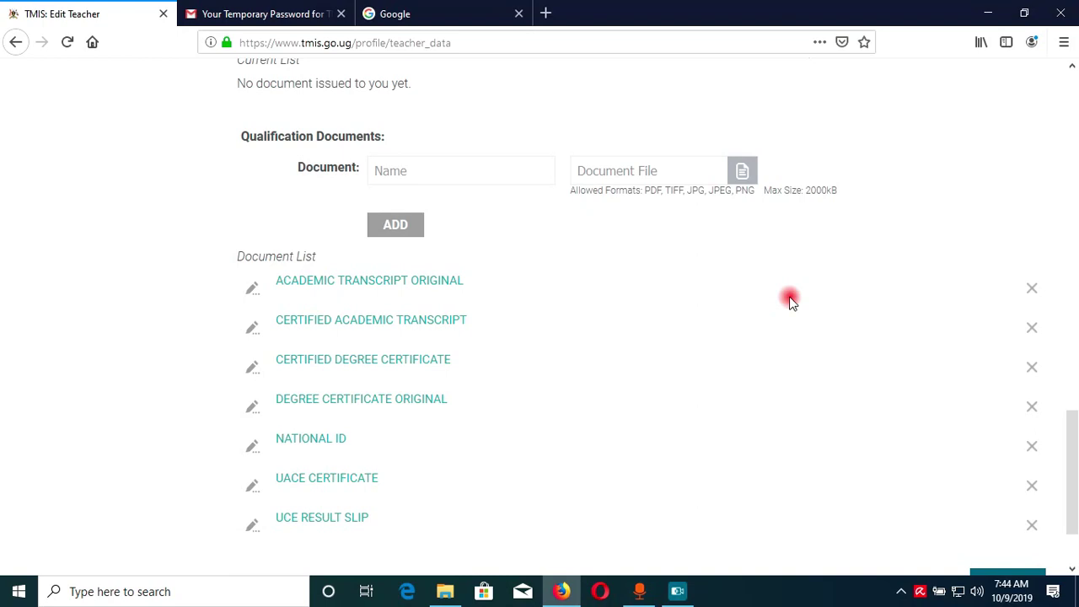
{"action": "left_click_drag", "start_coordinate": [765, 190], "coordinate": [845, 196]}
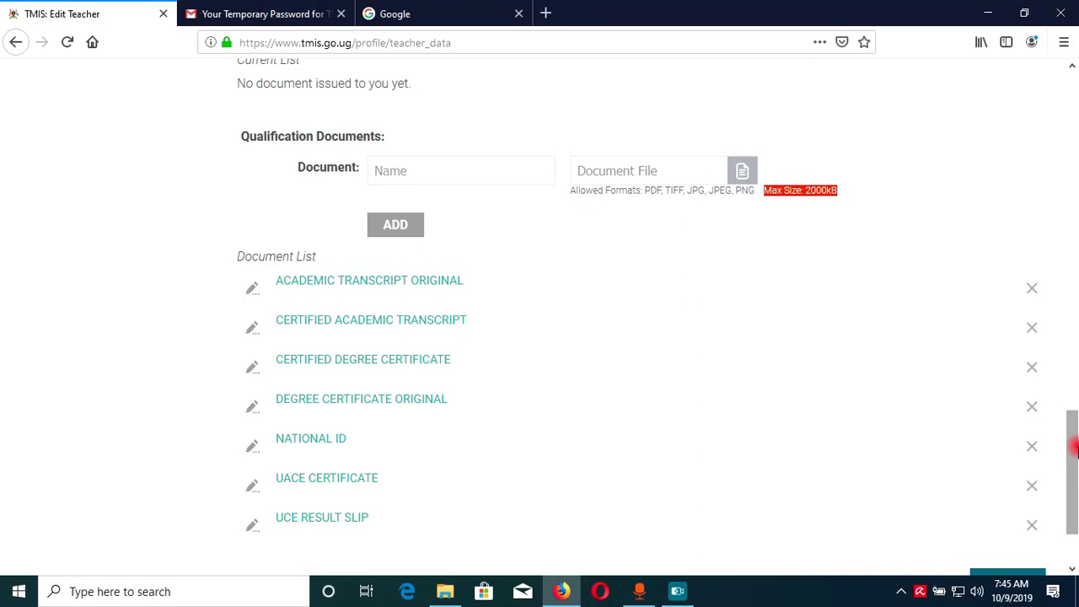
{"action": "mouse_move", "coordinate": [1076, 449]}
{"action": "left_mouse_down"}
{"action": "mouse_move", "coordinate": [1076, 400]}
{"action": "mouse_move", "coordinate": [1075, 432]}
{"action": "left_mouse_up"}
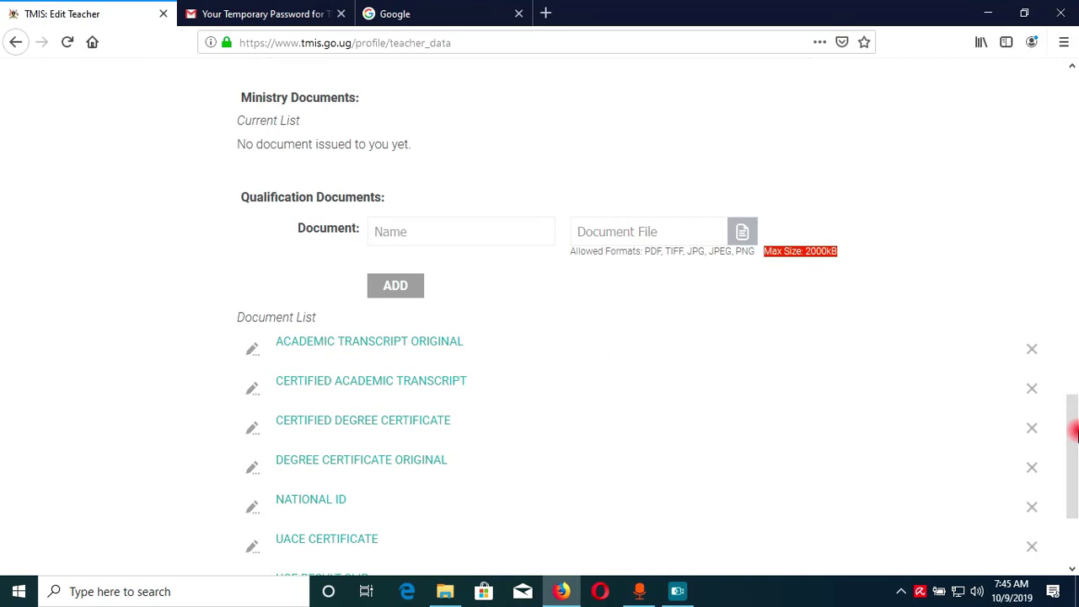
{"action": "left_click_drag", "start_coordinate": [1075, 432], "coordinate": [1074, 448]}
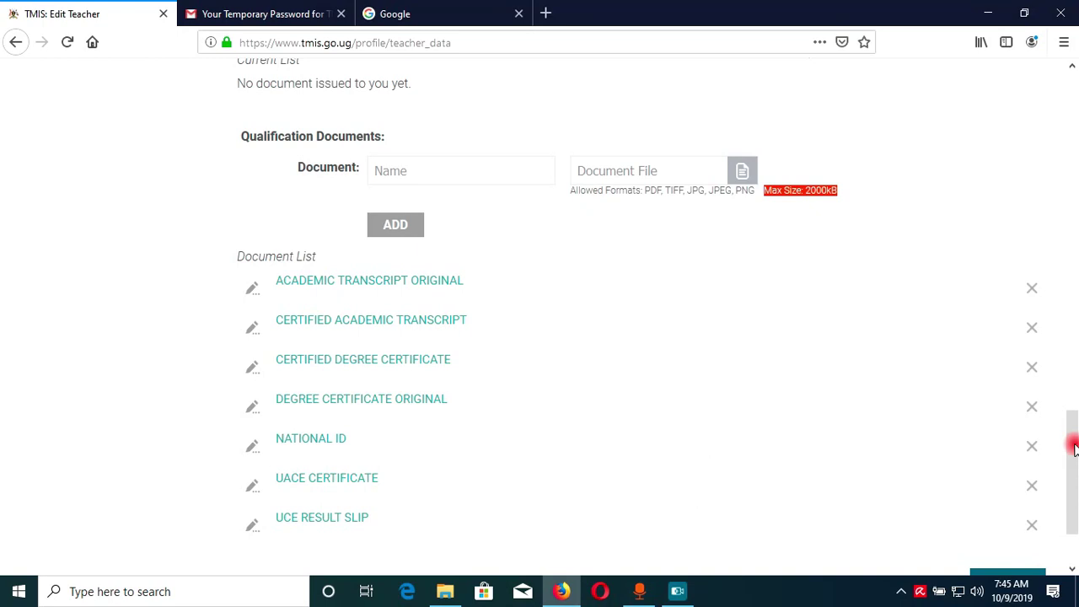
{"action": "mouse_move", "coordinate": [1074, 446]}
{"action": "left_mouse_down"}
{"action": "mouse_move", "coordinate": [1074, 385]}
{"action": "mouse_move", "coordinate": [1075, 439]}
{"action": "left_mouse_up"}
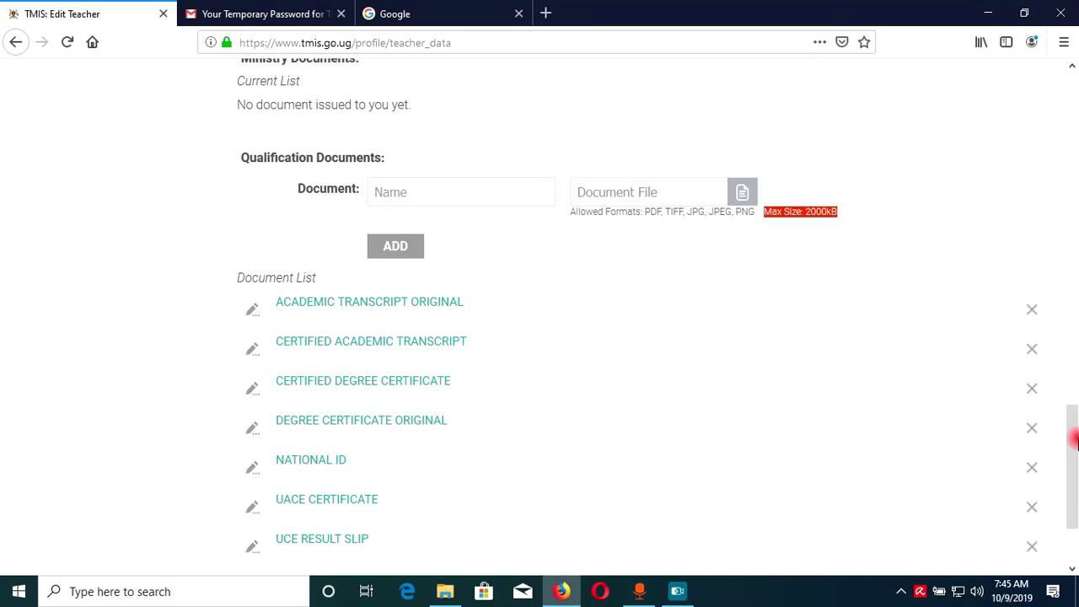
{"action": "mouse_move", "coordinate": [1075, 440]}
{"action": "left_mouse_down"}
{"action": "mouse_move", "coordinate": [1075, 453]}
{"action": "mouse_move", "coordinate": [1075, 442]}
{"action": "left_mouse_up"}
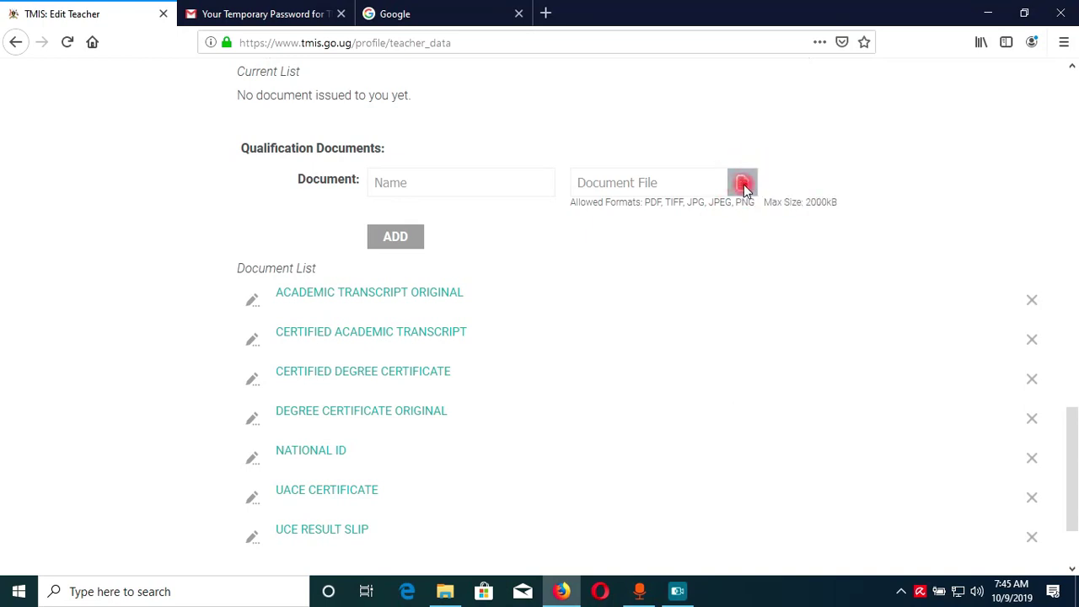
Upload UACE RESULT SLIP from Desktop > TUTORIAL as the Document File; the 3.51 MB file is rejected
{"action": "left_click", "coordinate": [742, 184]}
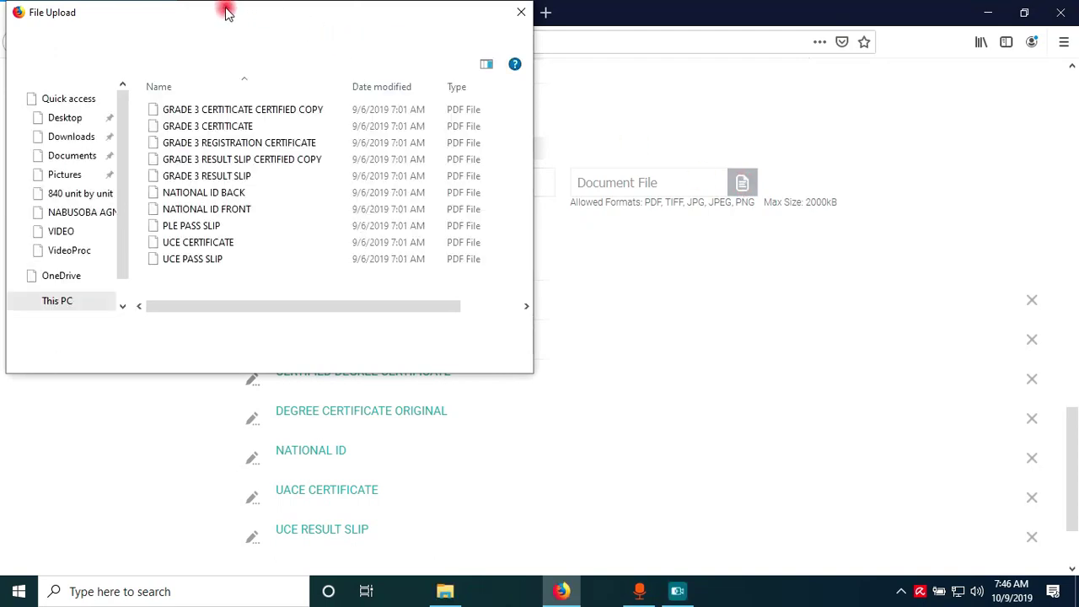
{"action": "left_click_drag", "start_coordinate": [226, 12], "coordinate": [310, 60]}
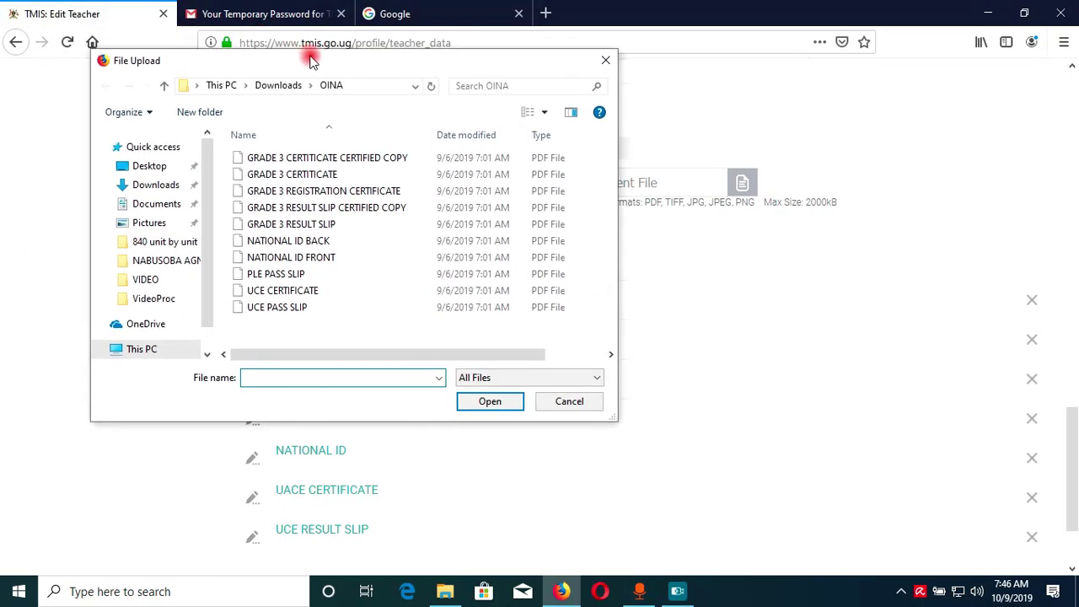
{"action": "left_click", "coordinate": [148, 167]}
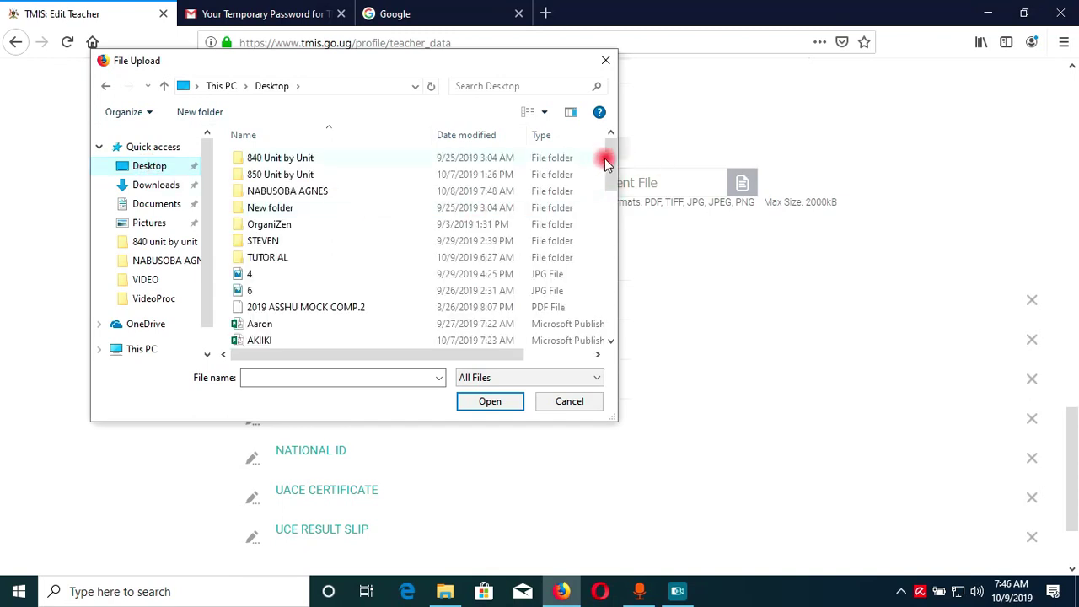
{"action": "scroll", "coordinate": [606, 164], "scroll_direction": "down", "scroll_amount": 1}
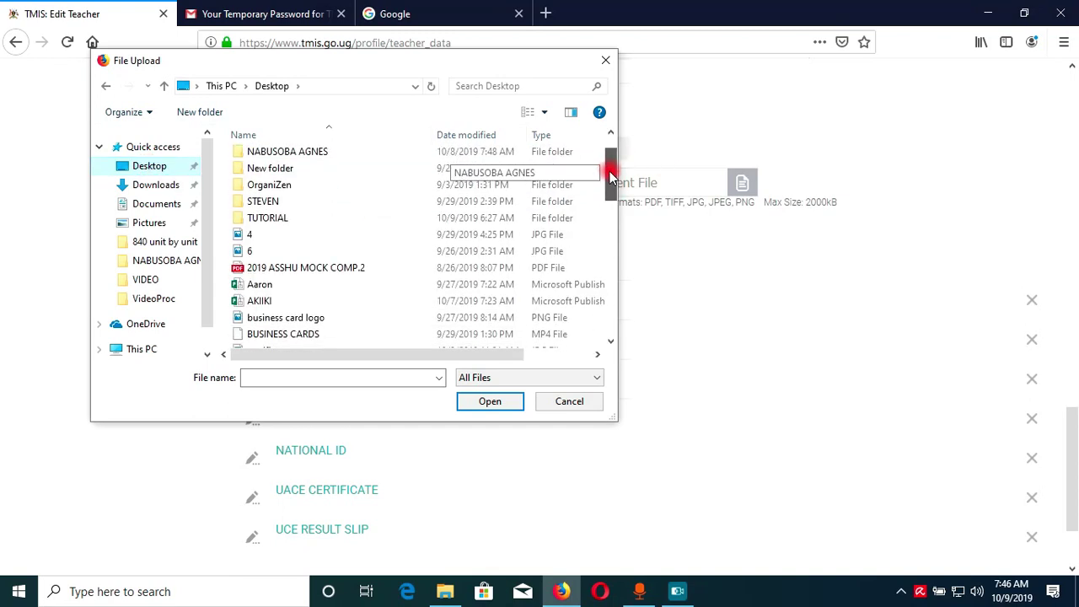
{"action": "double_click", "coordinate": [315, 218]}
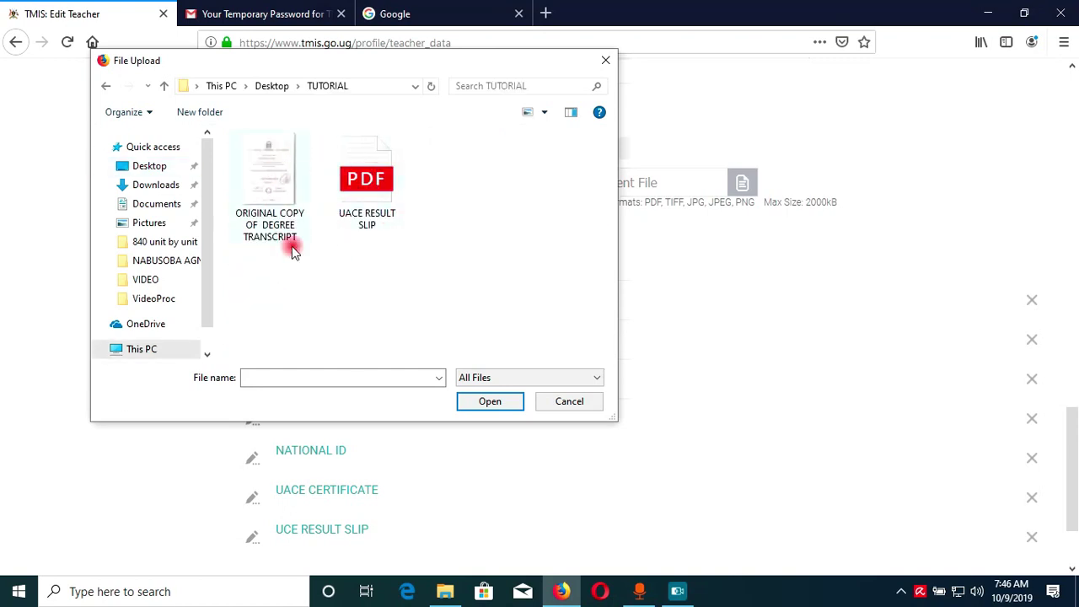
{"action": "left_click", "coordinate": [371, 169]}
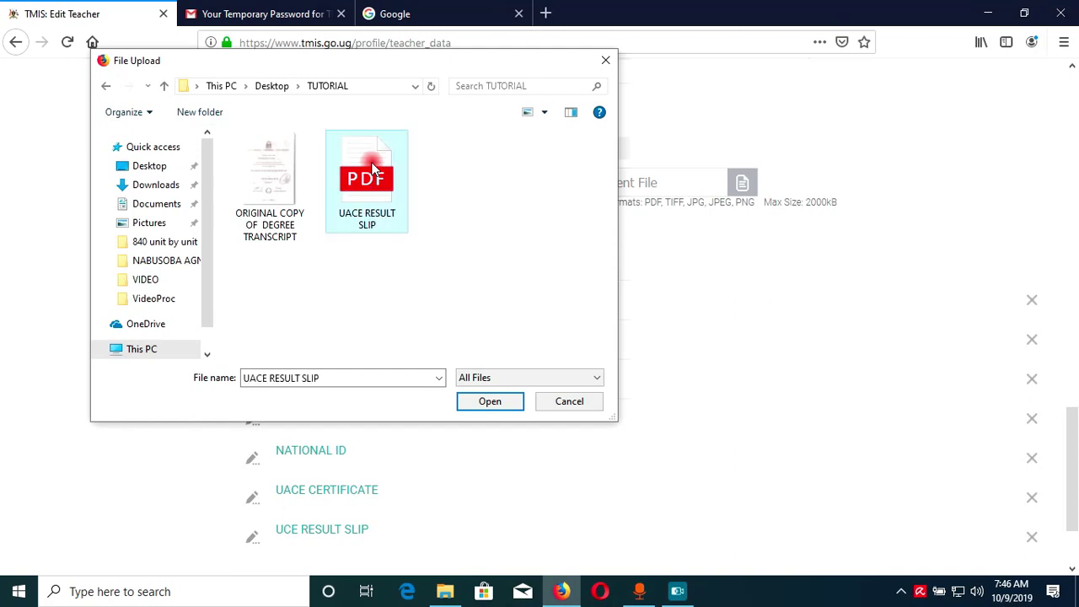
{"action": "left_click", "coordinate": [489, 402]}
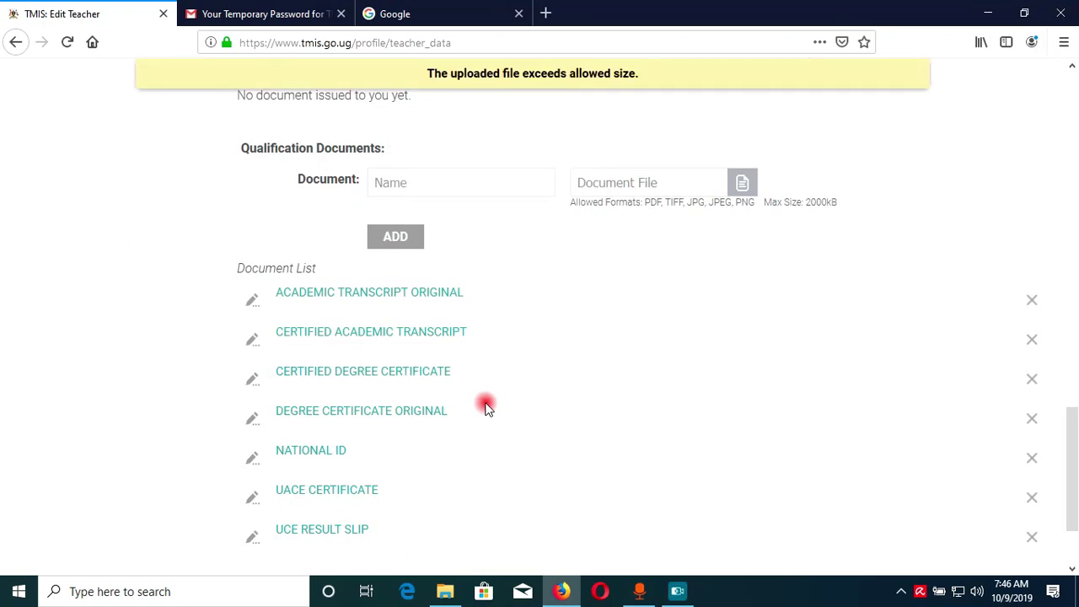
Dismiss the size warning and retry uploading UACE RESULT SLIP, which fails again on size
{"action": "left_click", "coordinate": [464, 75]}
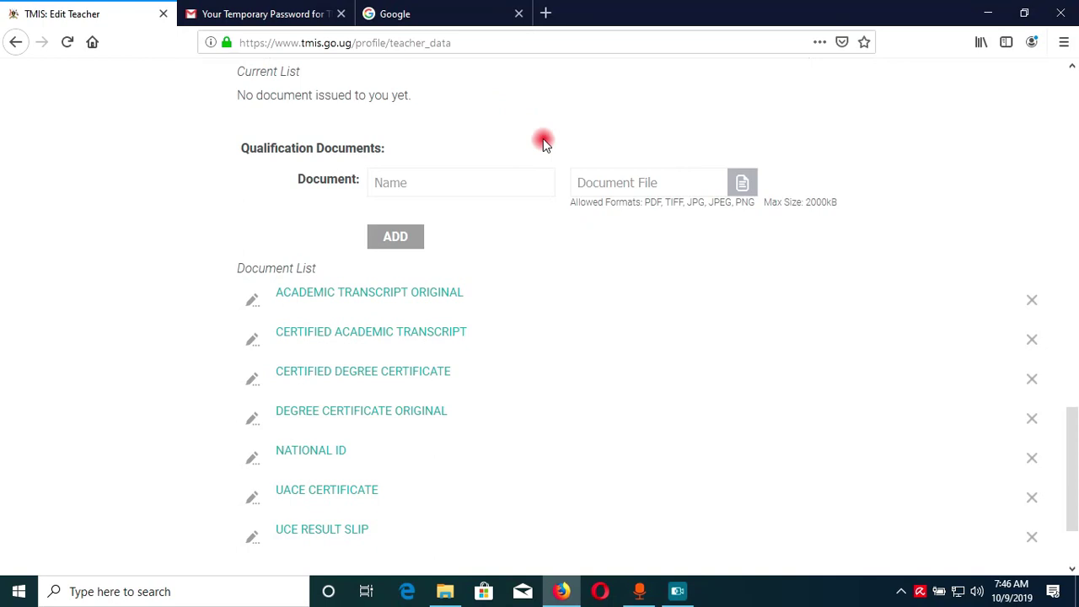
{"action": "left_click", "coordinate": [744, 183]}
{"action": "left_click", "coordinate": [379, 216]}
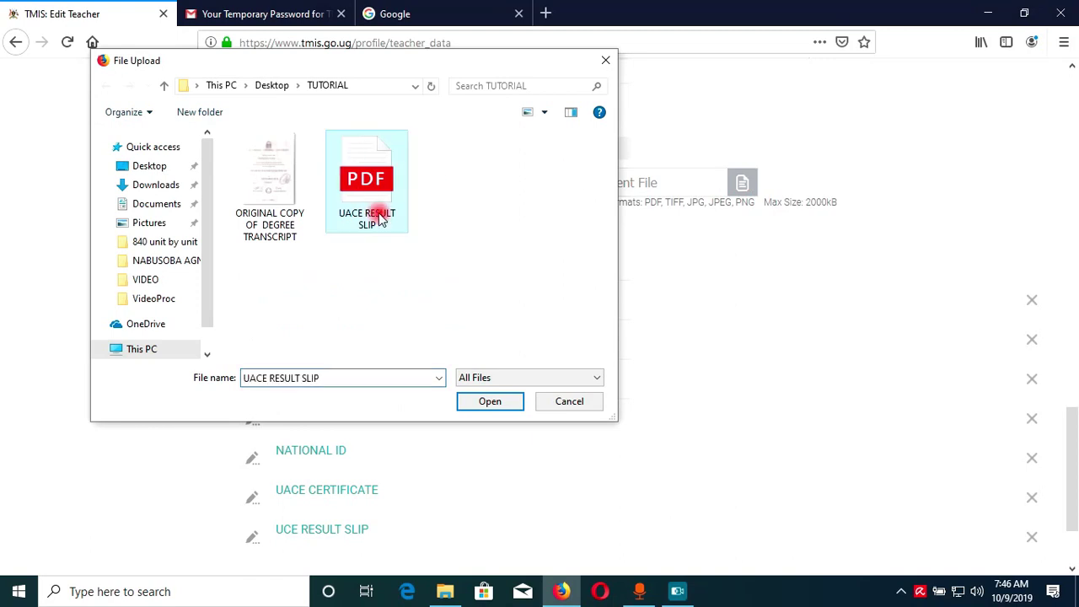
{"action": "left_click", "coordinate": [487, 402]}
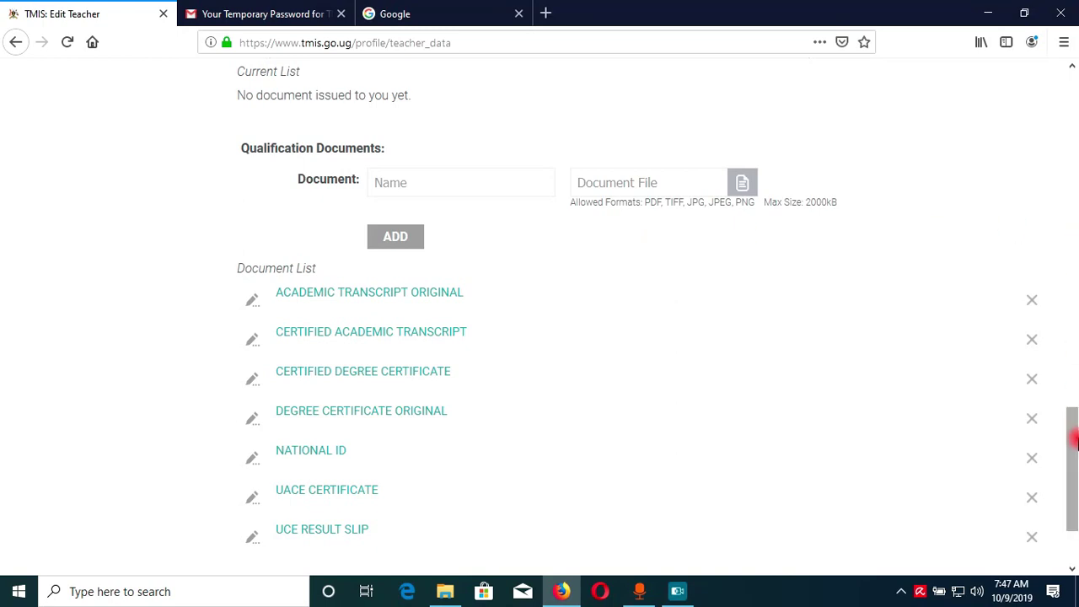
{"action": "mouse_move", "coordinate": [1074, 439]}
{"action": "left_mouse_down"}
{"action": "mouse_move", "coordinate": [1074, 409]}
{"action": "mouse_move", "coordinate": [1074, 434]}
{"action": "left_mouse_up"}
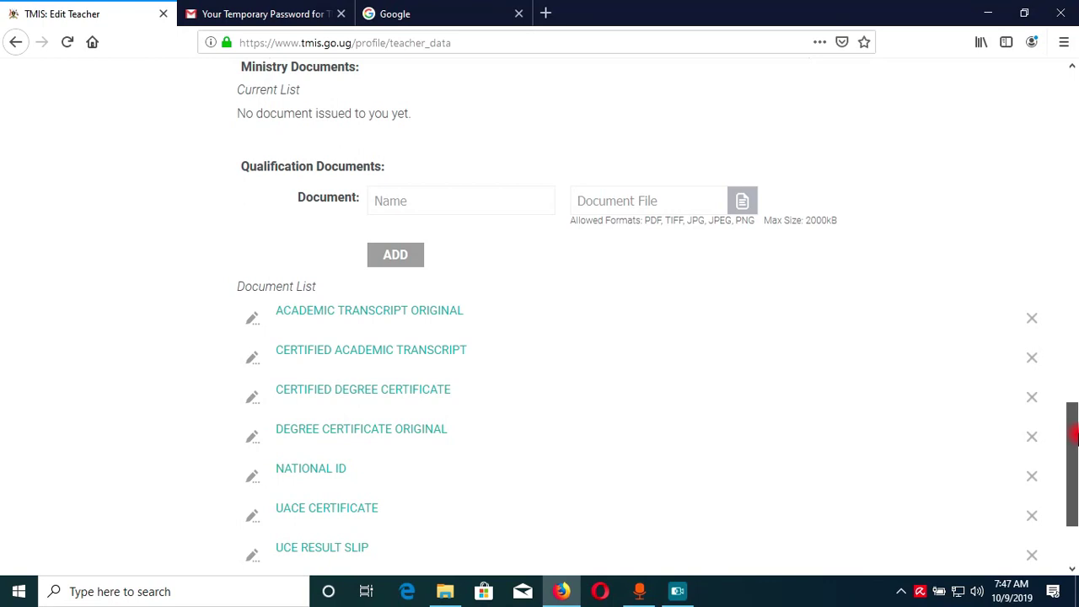
{"action": "left_click_drag", "start_coordinate": [1076, 435], "coordinate": [1074, 447]}
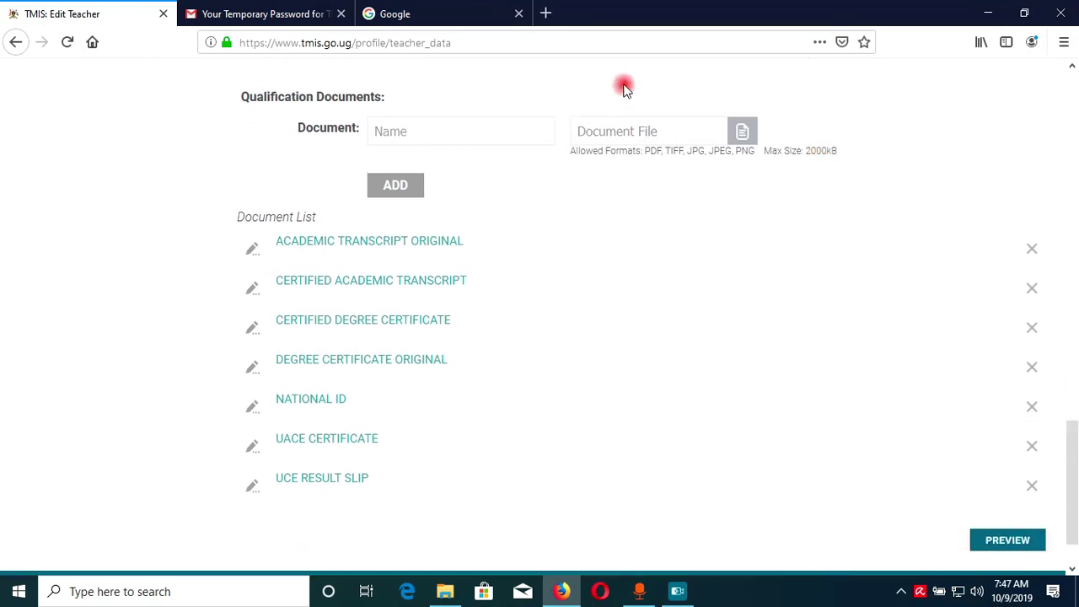
Search Google for 'i love pdf' in the Google tab
{"action": "left_click", "coordinate": [414, 12]}
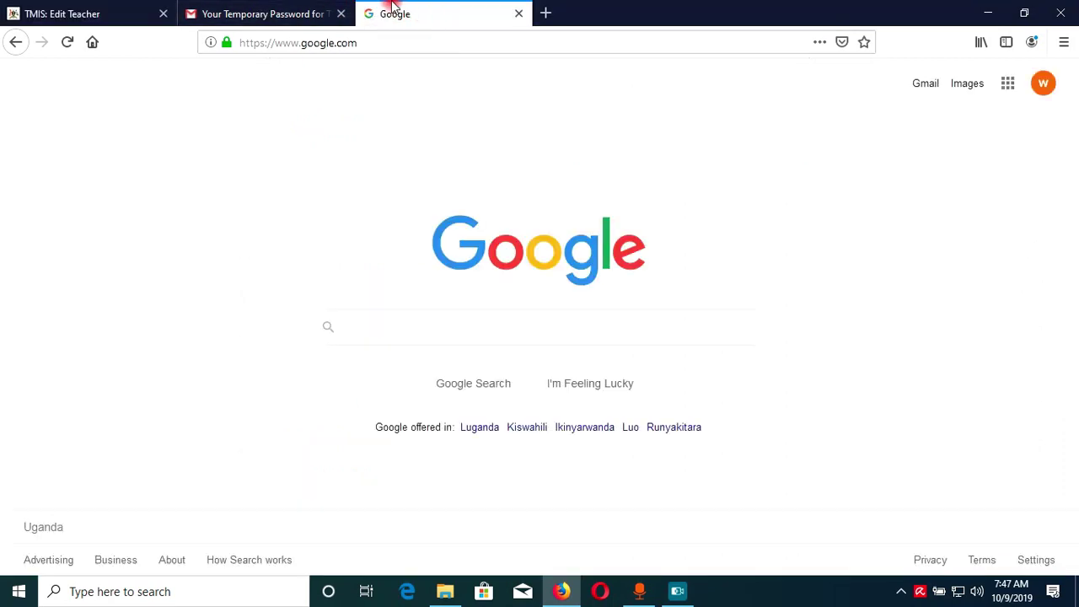
{"action": "left_click", "coordinate": [376, 325]}
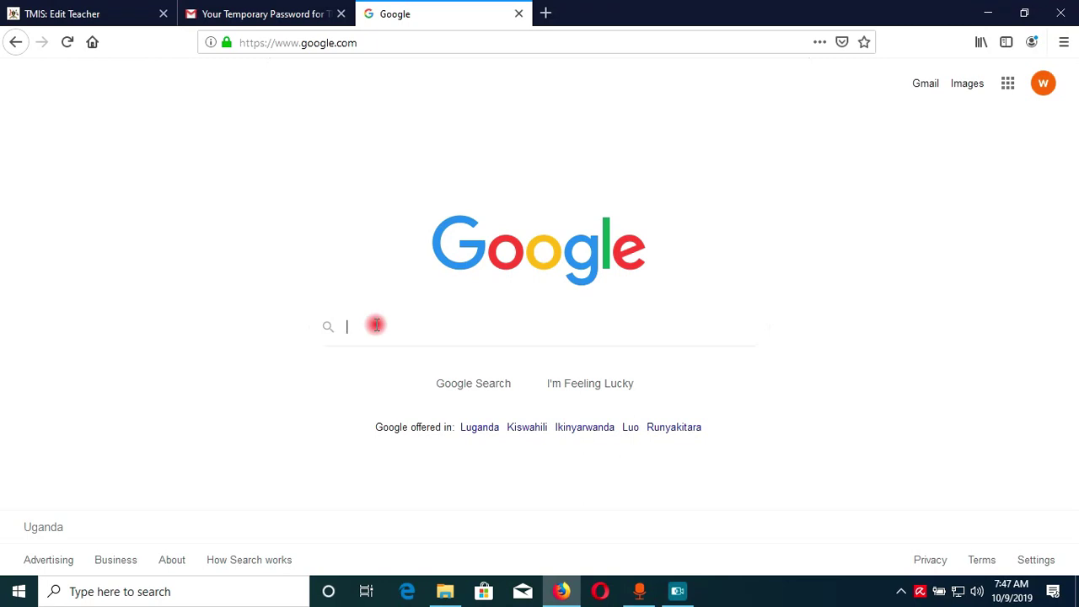
{"action": "left_click", "coordinate": [376, 325]}
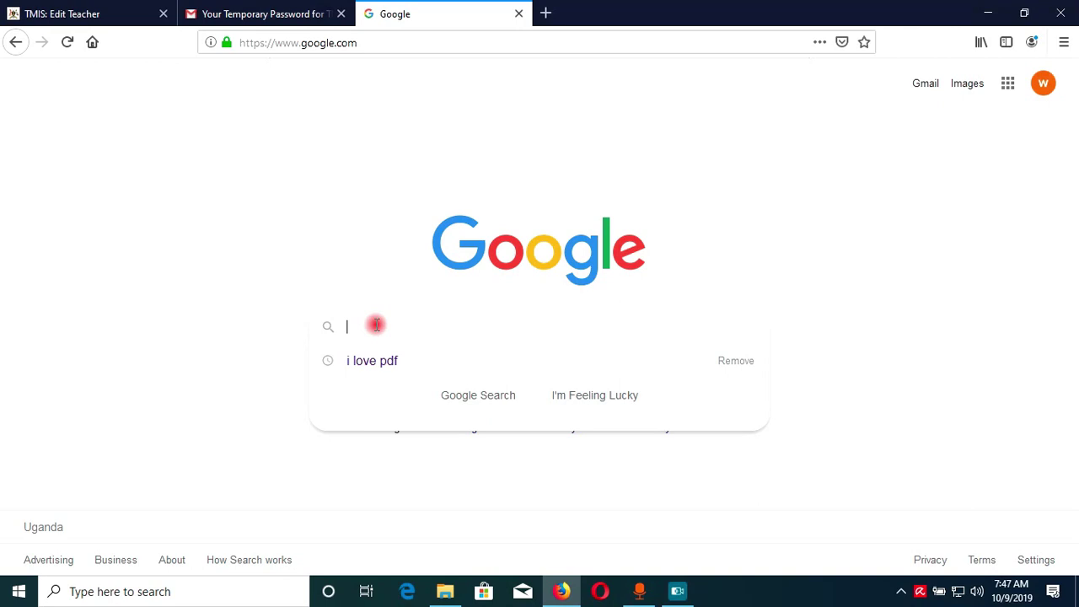
{"action": "type", "text": "i love pdf"}
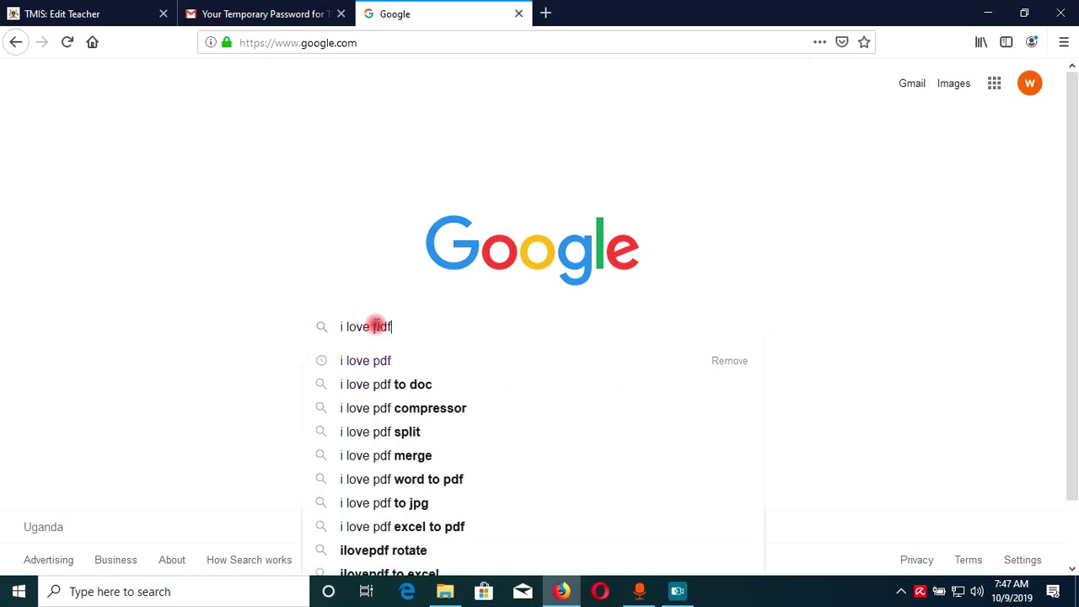
{"action": "key", "text": "Return"}
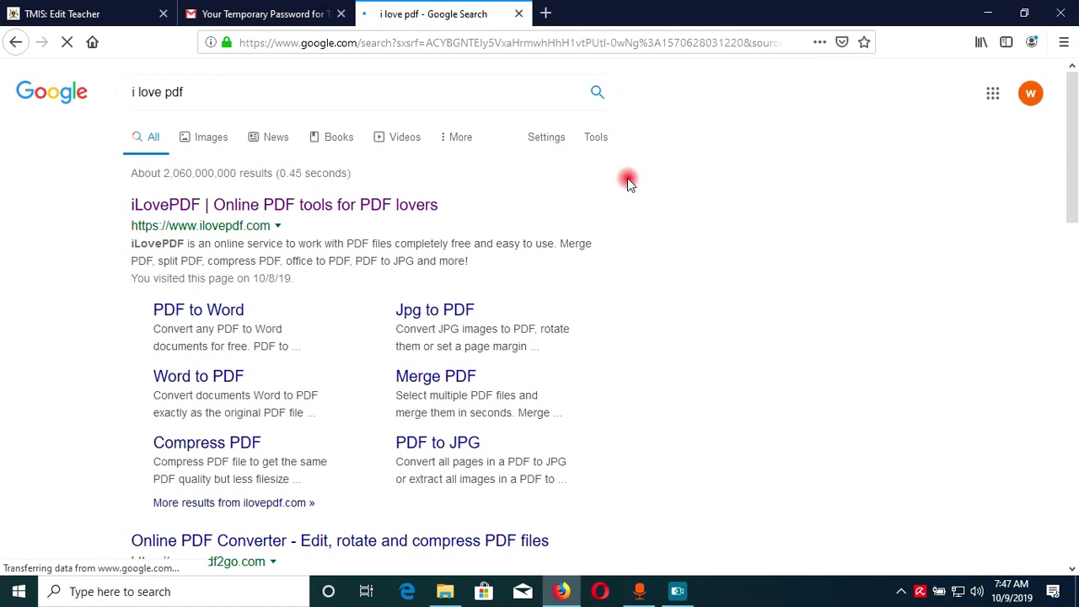
Open the 'iLovePDF | Online PDF tools for PDF lovers' search result
{"action": "left_click", "coordinate": [236, 205]}
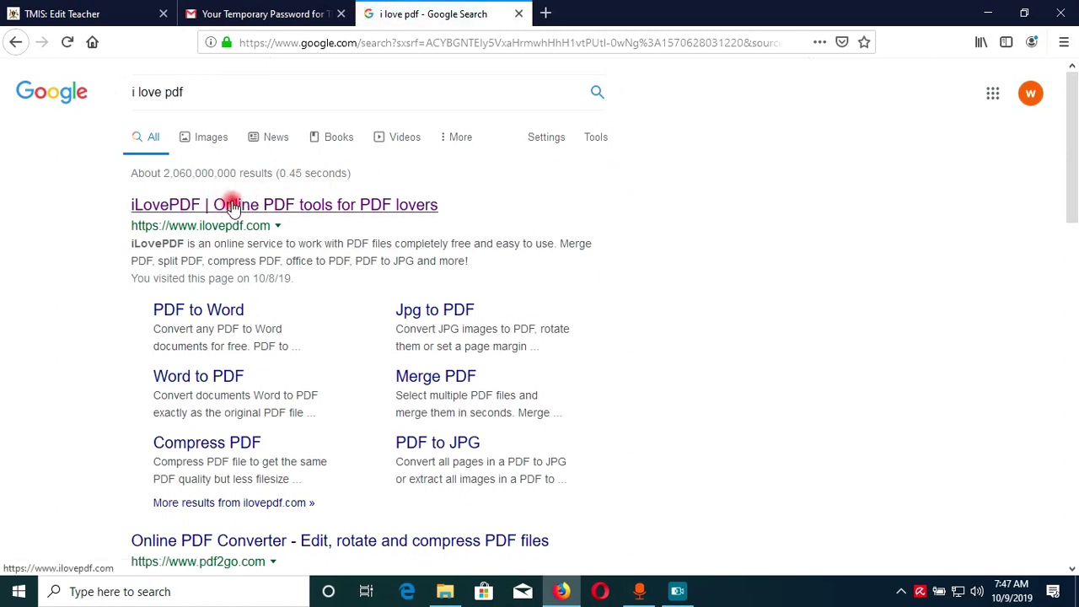
{"action": "left_click", "coordinate": [233, 204]}
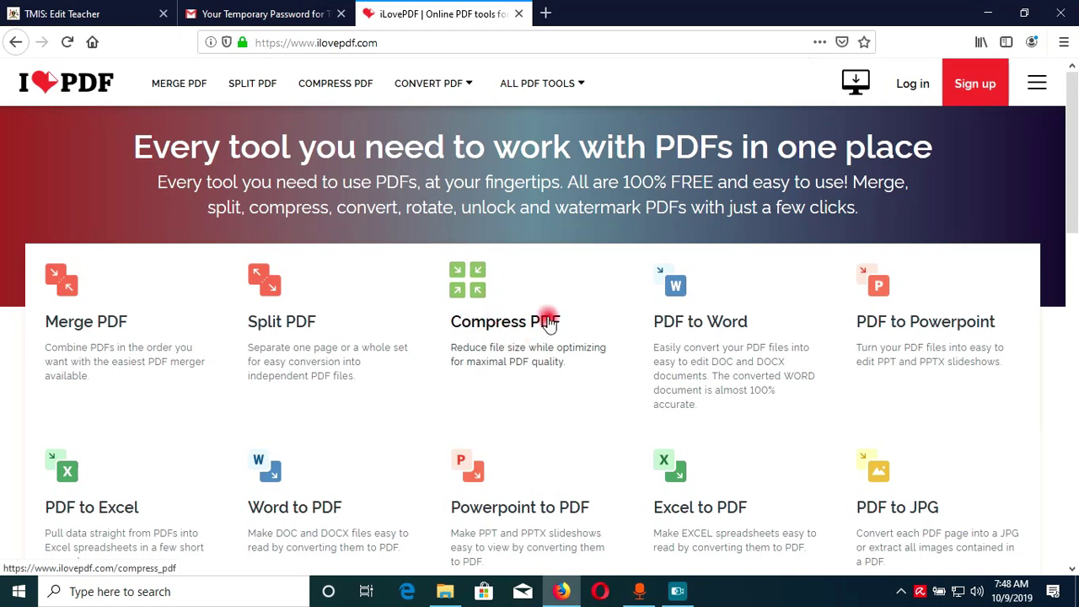
Scroll the iLovePDF homepage to reach the Compress PDF tool
{"action": "mouse_move", "coordinate": [1074, 187]}
{"action": "left_mouse_down"}
{"action": "mouse_move", "coordinate": [1074, 384]}
{"action": "mouse_move", "coordinate": [1075, 201]}
{"action": "left_mouse_up"}
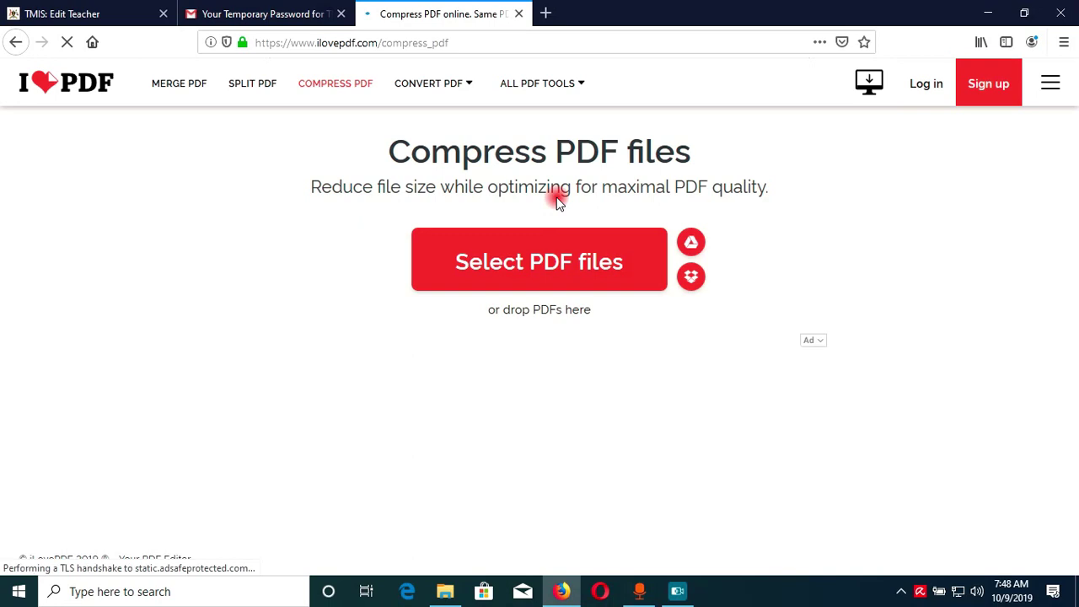
Load UACE RESULT SLIP.pdf into iLovePDF's compressor via Select PDF files
{"action": "left_click", "coordinate": [529, 263]}
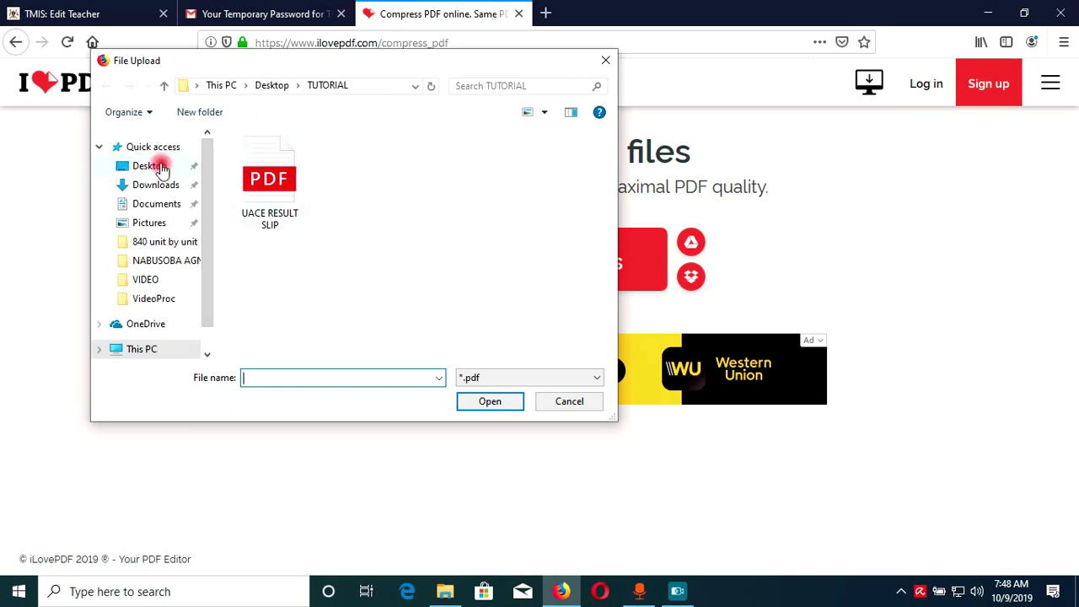
{"action": "left_click", "coordinate": [266, 206]}
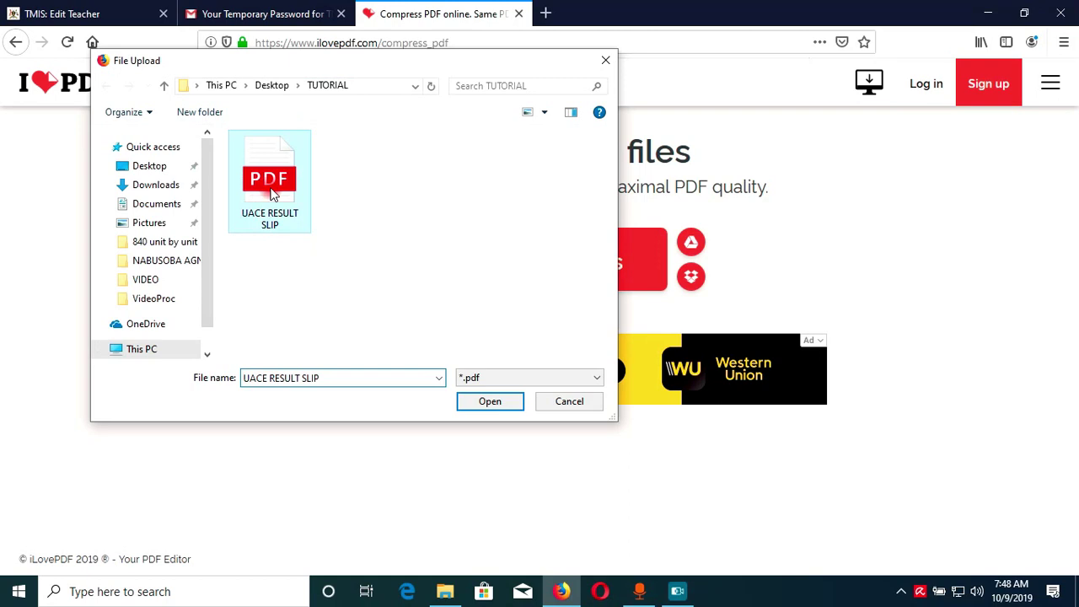
{"action": "left_click", "coordinate": [489, 403]}
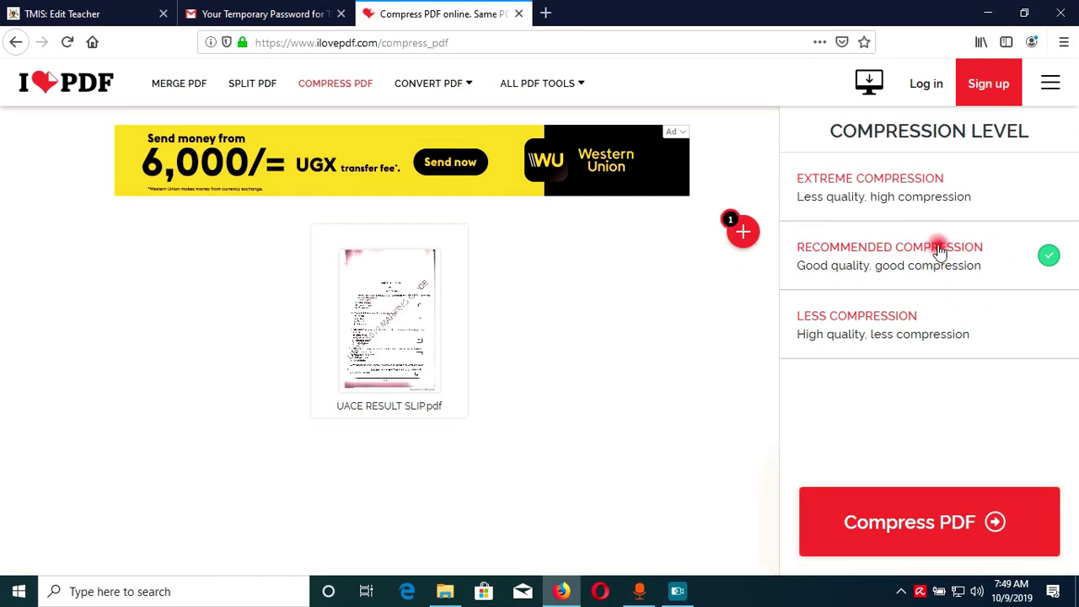
Compress the UACE result slip at Recommended level, from 3.51 MB to 2.15 MB
{"action": "left_click", "coordinate": [925, 521]}
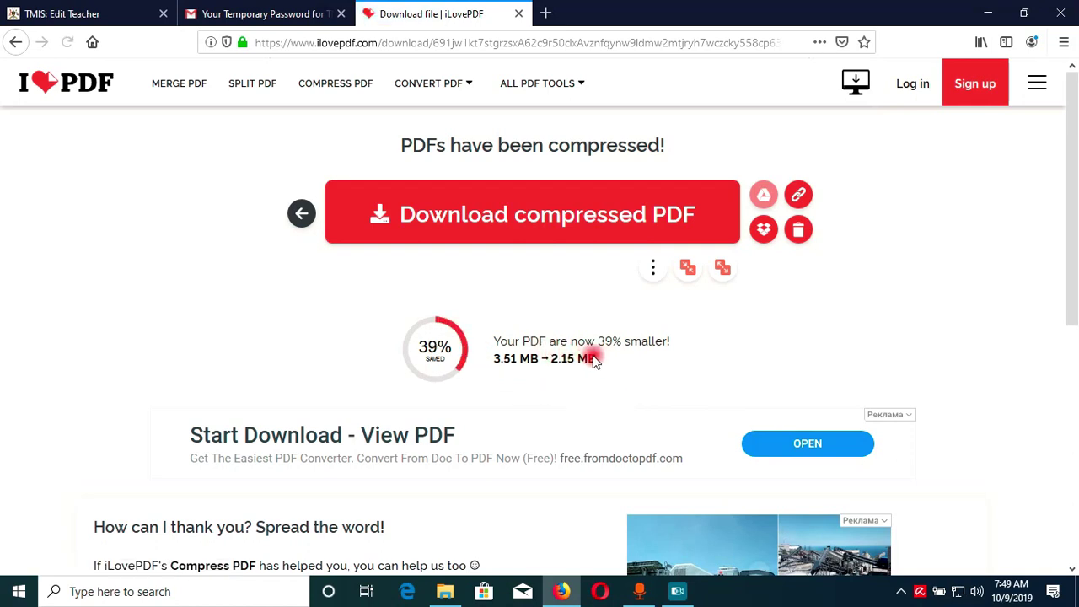
{"action": "left_click", "coordinate": [668, 380]}
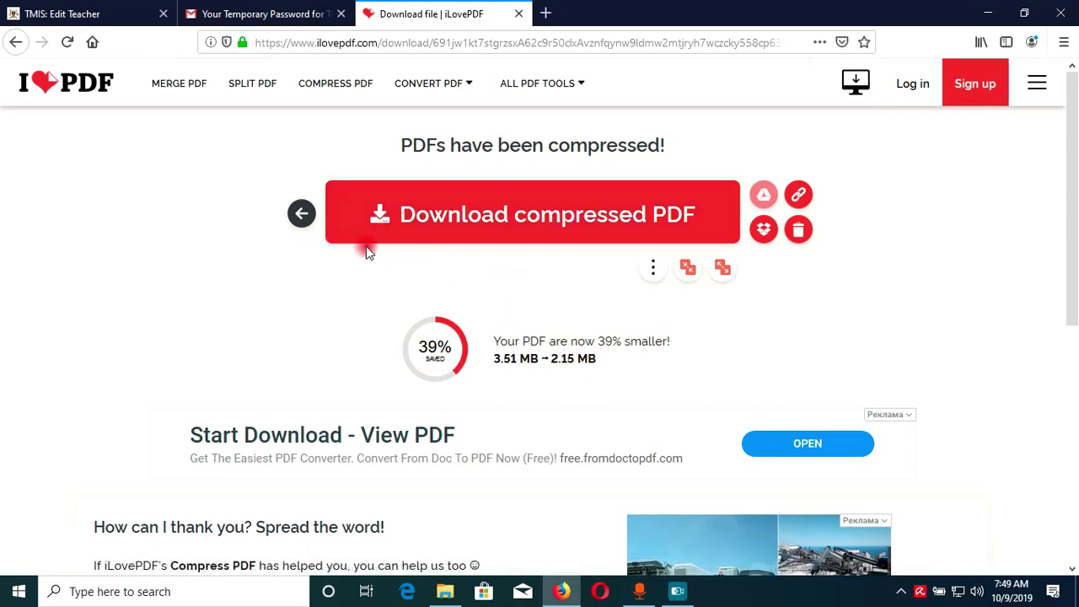
Reload UACE RESULT SLIP and compress it at Extreme level, down to 829.61 KB
{"action": "left_click", "coordinate": [302, 216]}
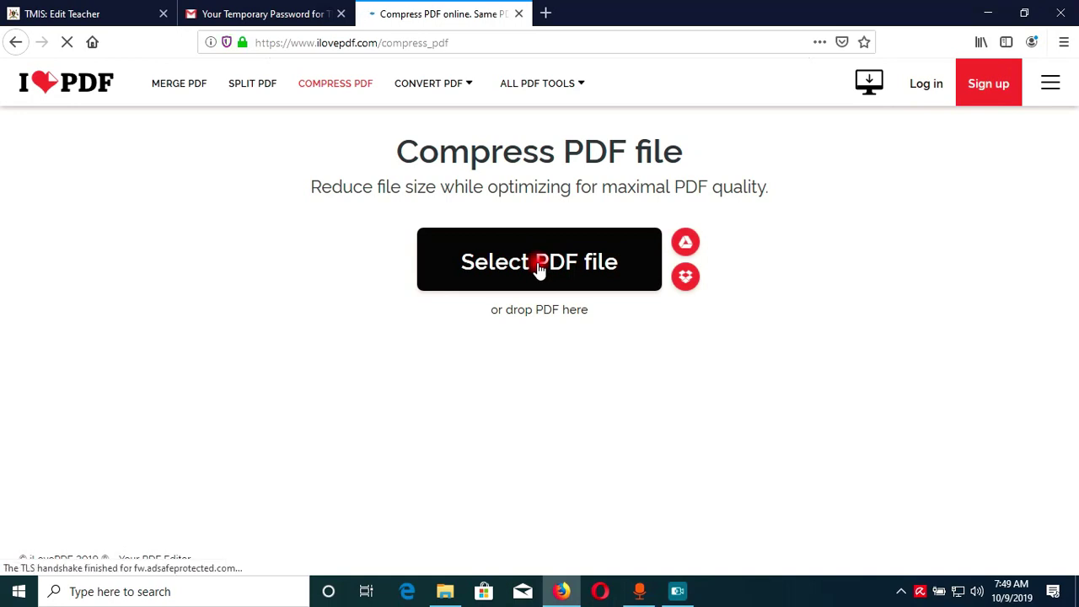
{"action": "left_click", "coordinate": [537, 263]}
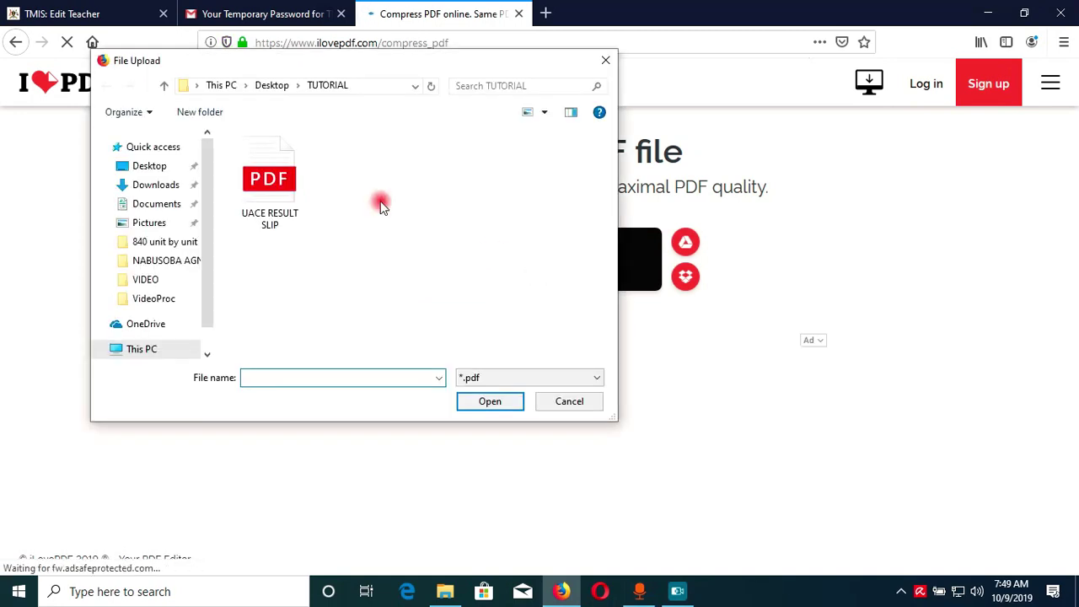
{"action": "left_click", "coordinate": [261, 173]}
{"action": "left_click", "coordinate": [490, 401]}
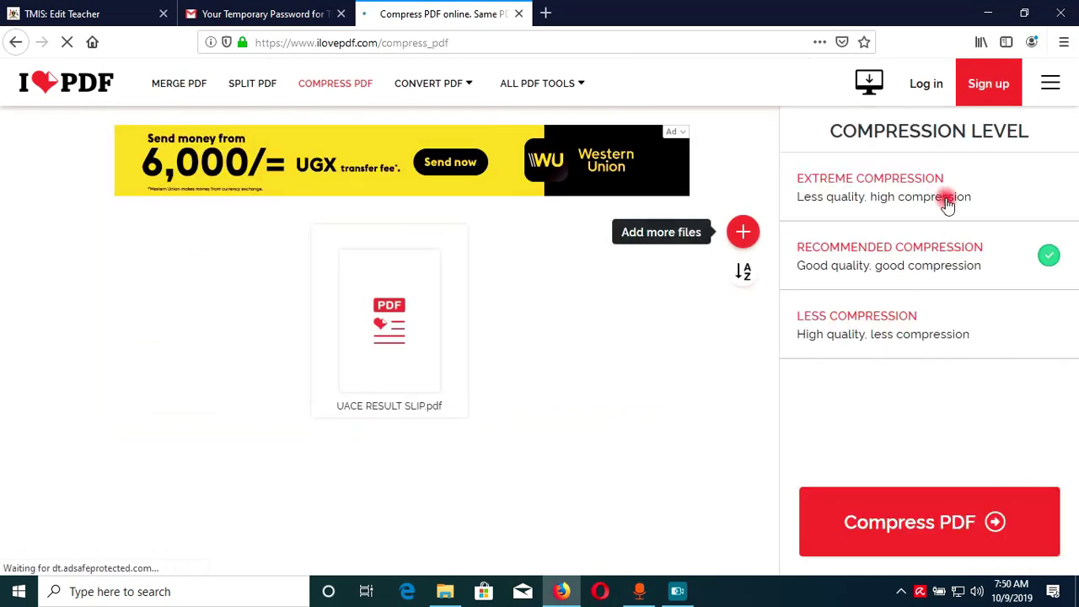
{"action": "left_click_drag", "start_coordinate": [919, 232], "coordinate": [1009, 197]}
{"action": "left_click", "coordinate": [1009, 197]}
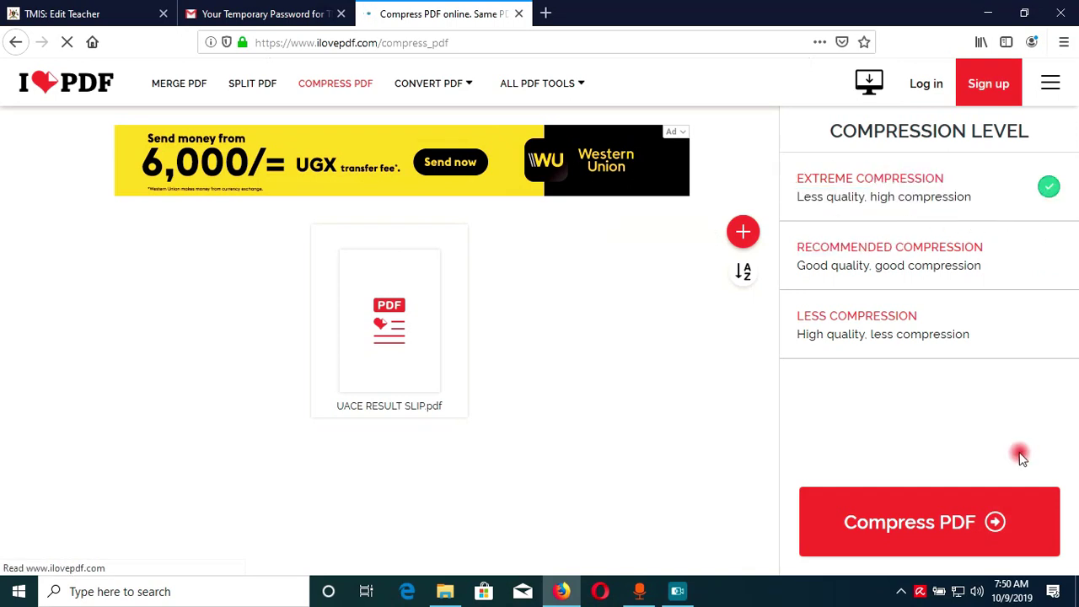
{"action": "left_click", "coordinate": [953, 527]}
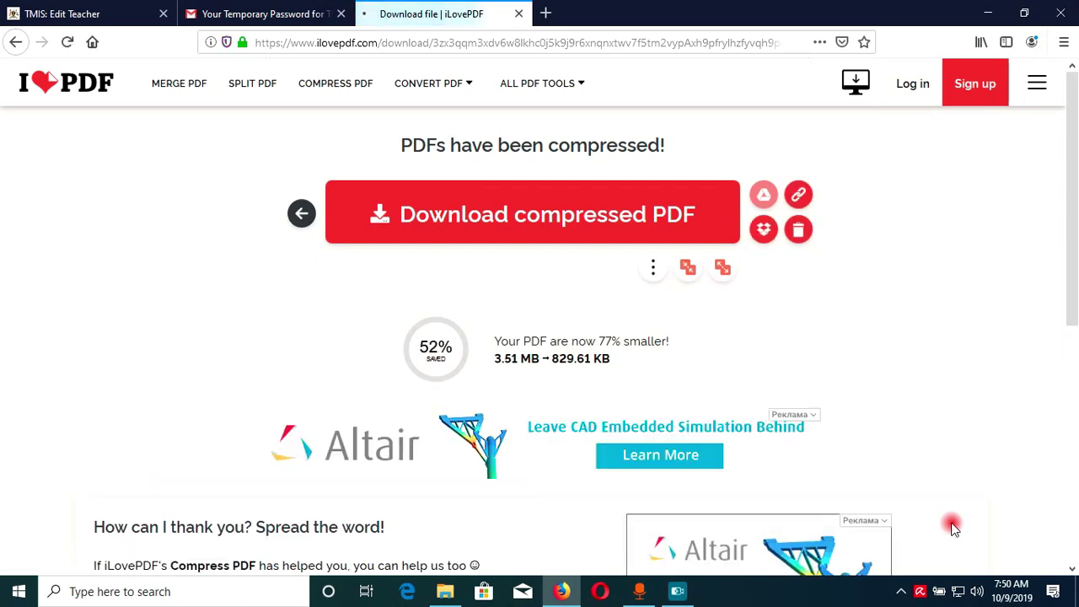
Save the 830 KB UACE RESULT SLIP_compressed.pdf to the computer via Firefox's Save File option
{"action": "left_click", "coordinate": [634, 239]}
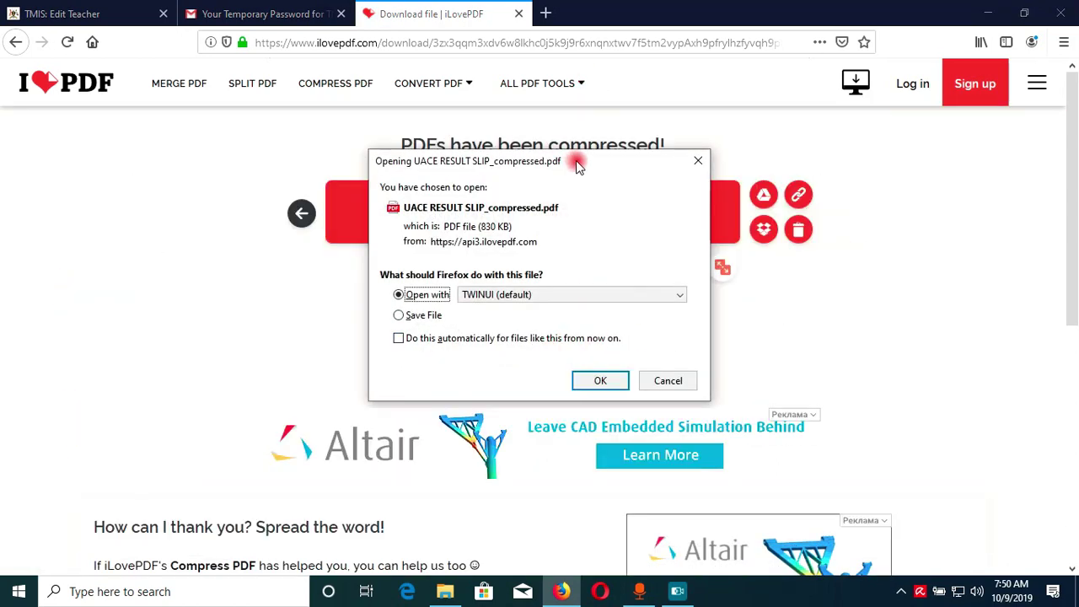
{"action": "left_click_drag", "start_coordinate": [578, 164], "coordinate": [217, 204]}
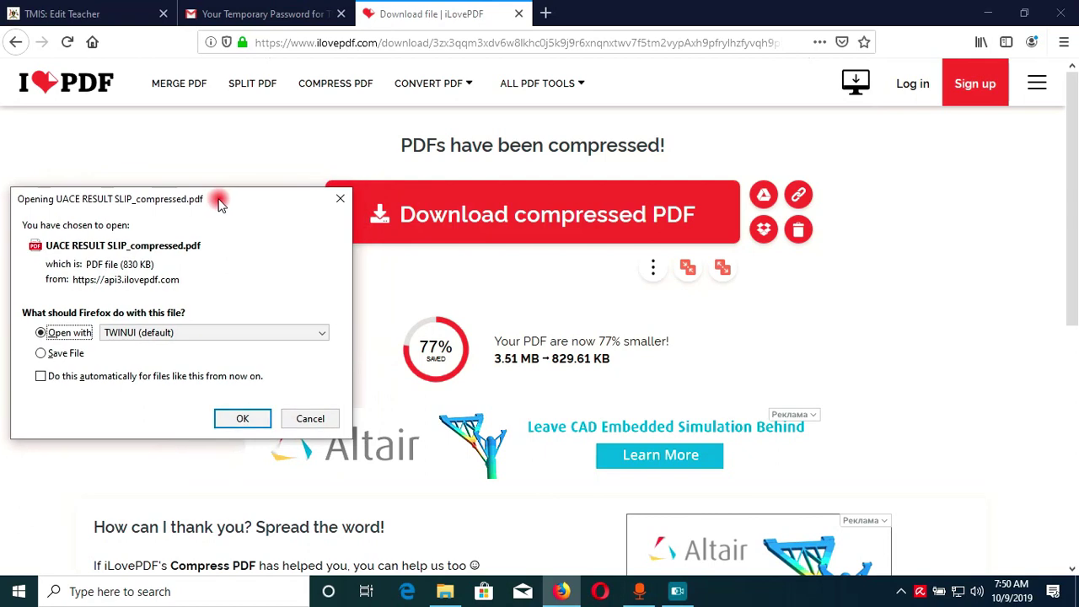
{"action": "left_click", "coordinate": [339, 201]}
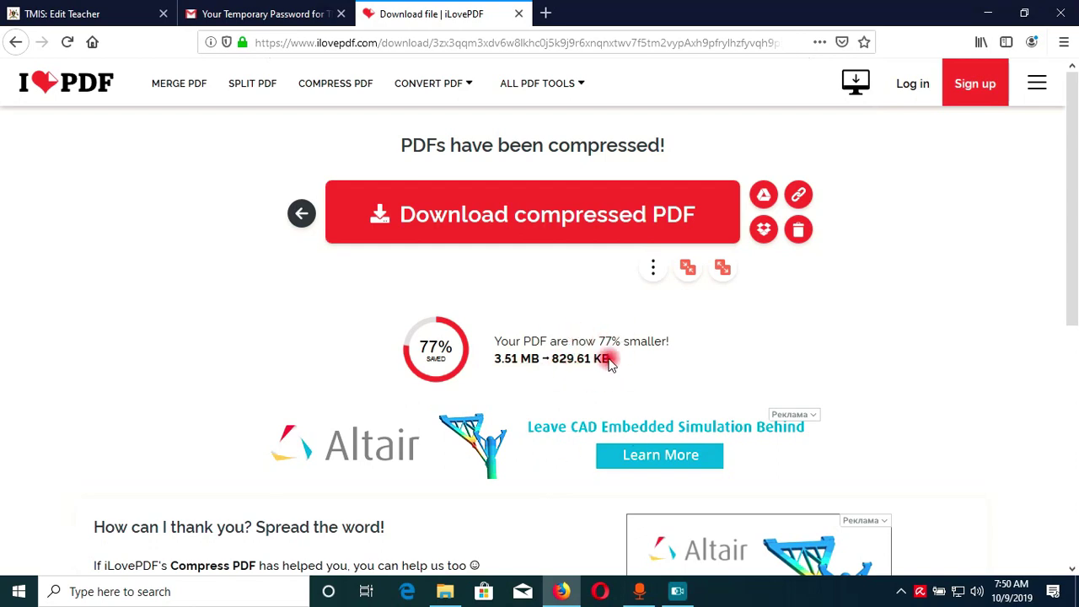
{"action": "left_click_drag", "start_coordinate": [1071, 234], "coordinate": [1074, 233]}
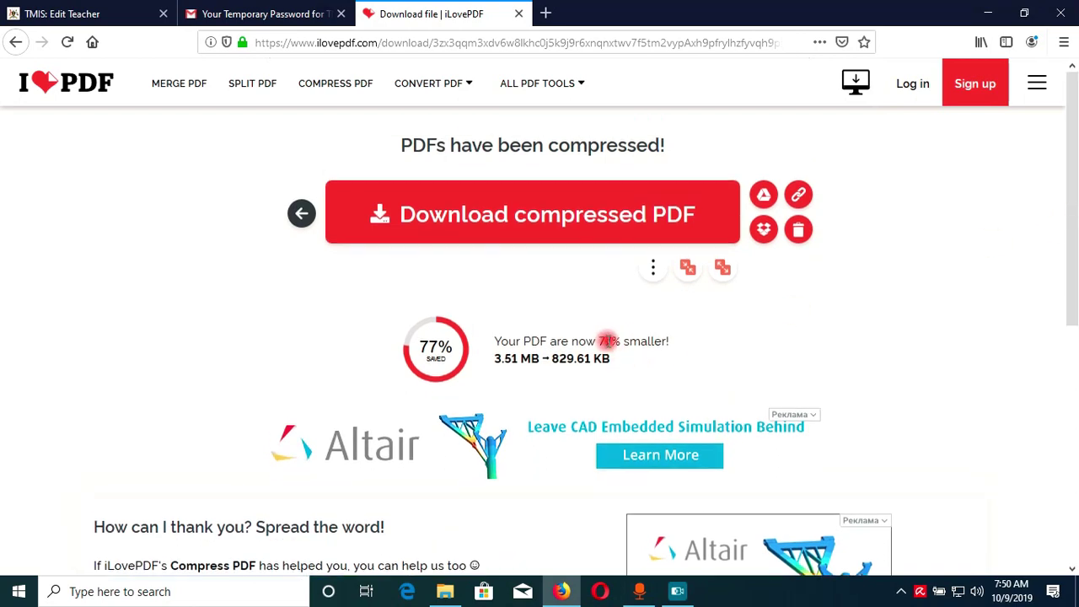
{"action": "left_click_drag", "start_coordinate": [1075, 236], "coordinate": [1074, 217]}
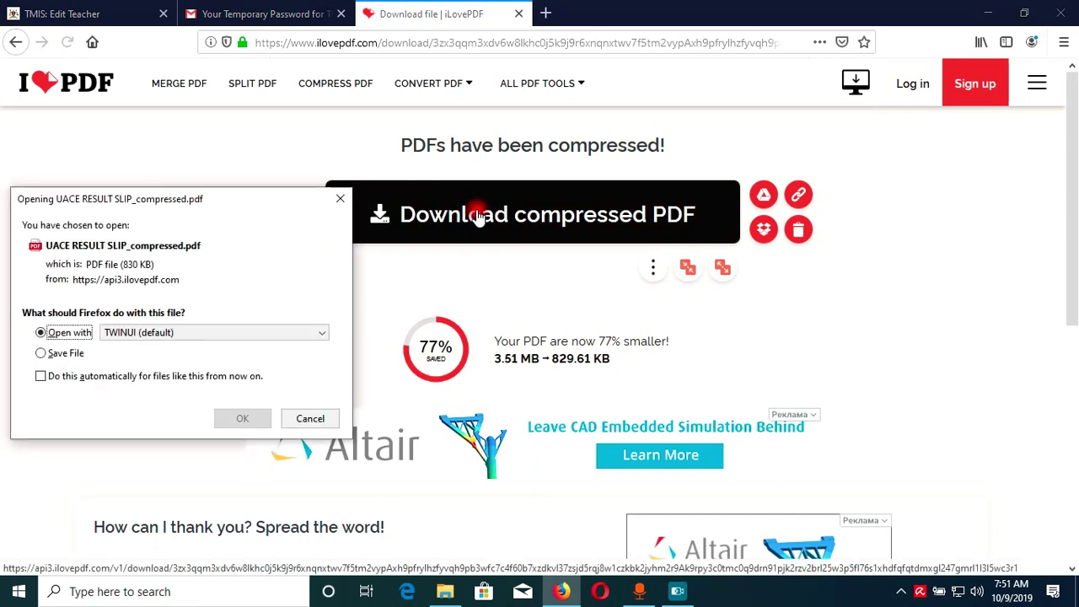
{"action": "left_click", "coordinate": [214, 199]}
{"action": "left_click_drag", "start_coordinate": [215, 203], "coordinate": [824, 150]}
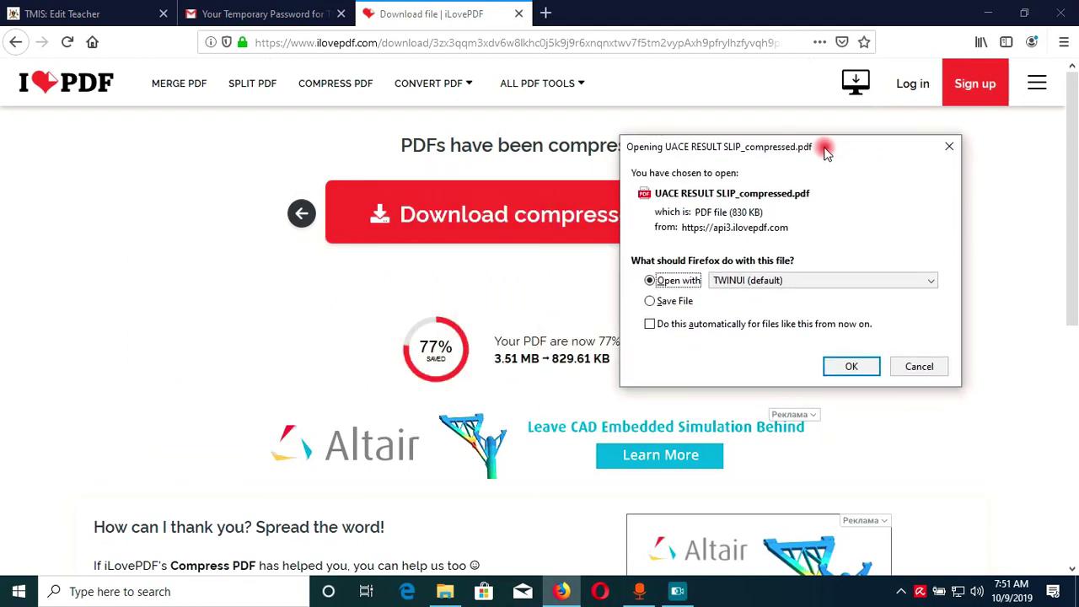
{"action": "left_click", "coordinate": [652, 303]}
{"action": "left_click", "coordinate": [850, 366]}
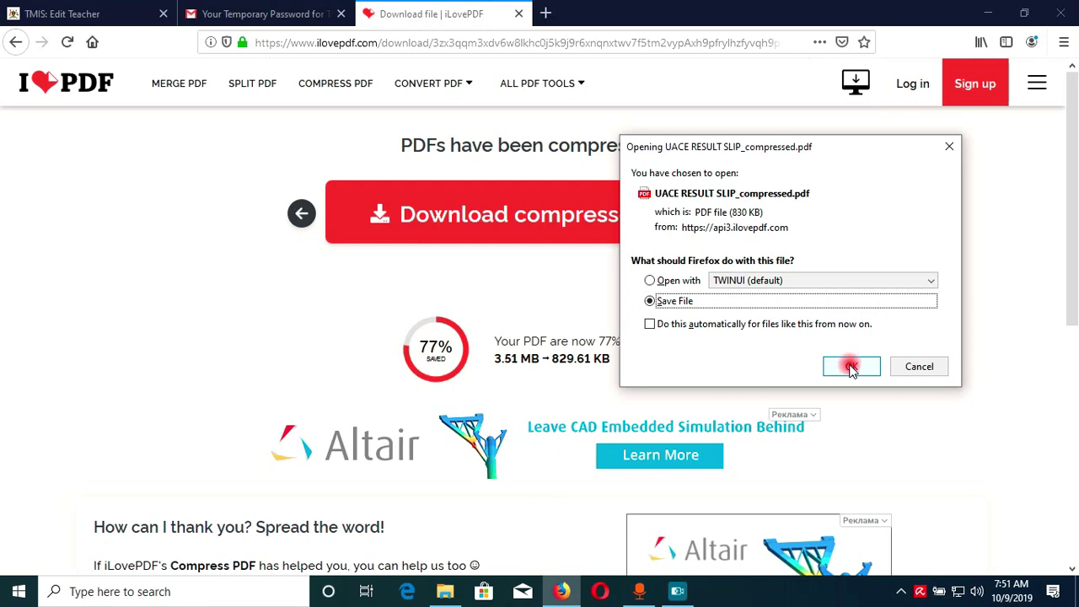
{"action": "left_click", "coordinate": [849, 366]}
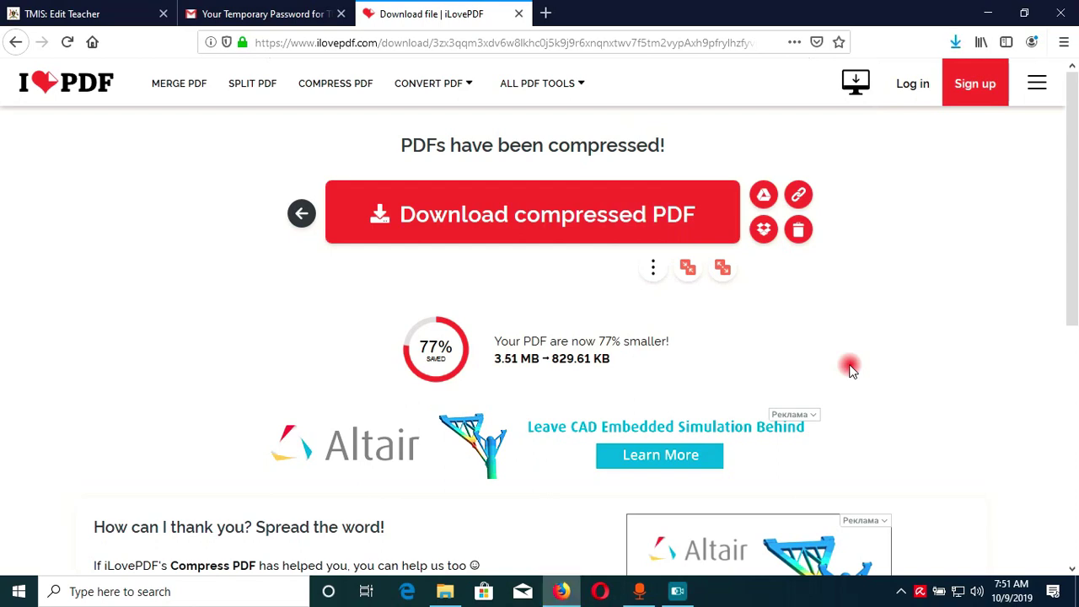
Cut UACE RESULT SLIP_compressed.pdf from Downloads and open the Desktop TUTORIAL folder
{"action": "left_click", "coordinate": [957, 42]}
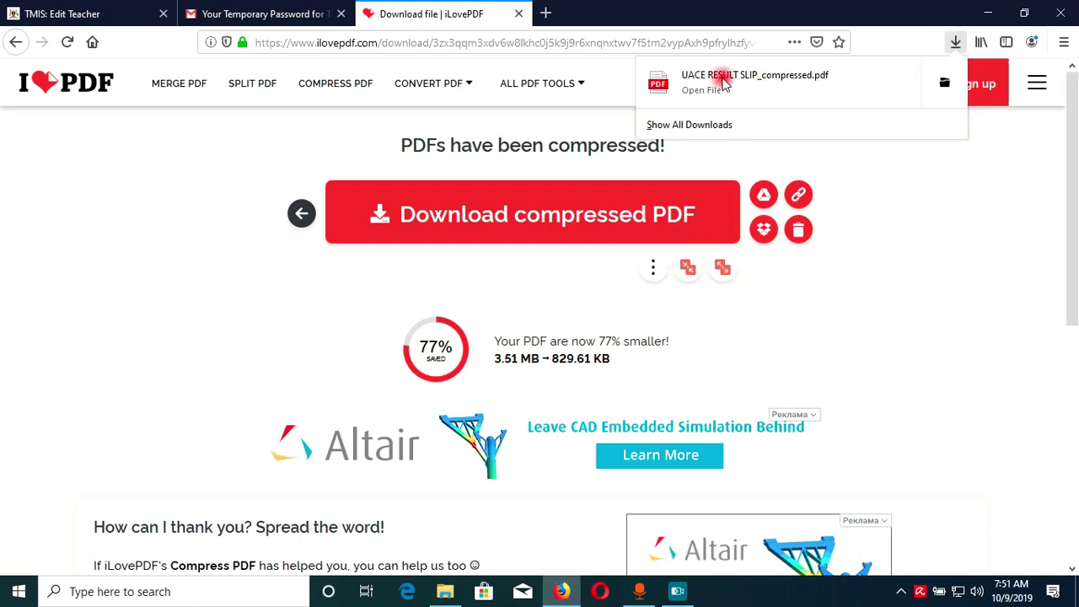
{"action": "left_click", "coordinate": [945, 82]}
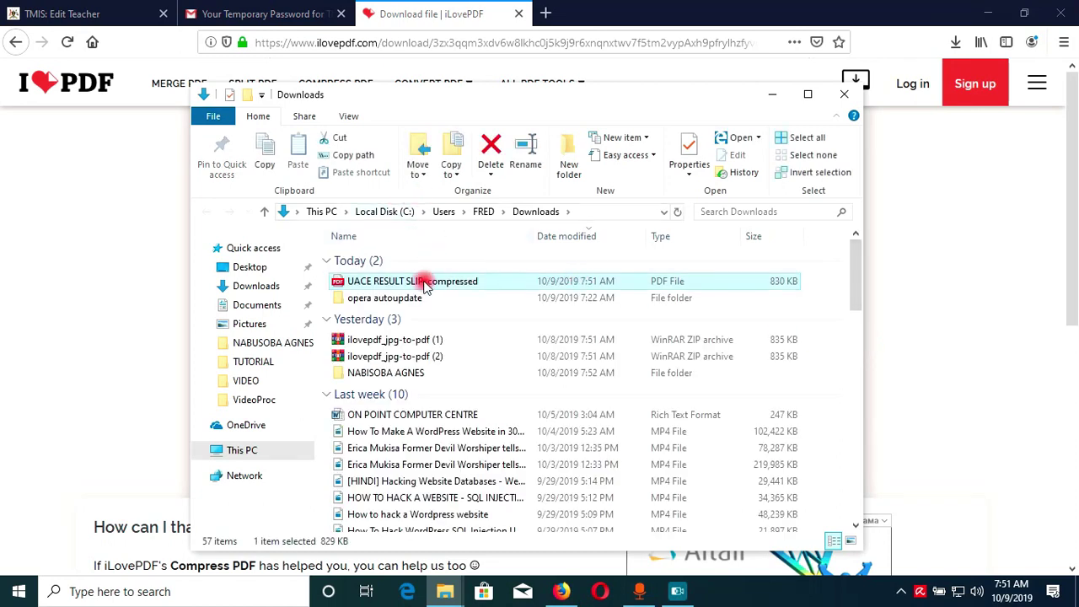
{"action": "right_click", "coordinate": [400, 284]}
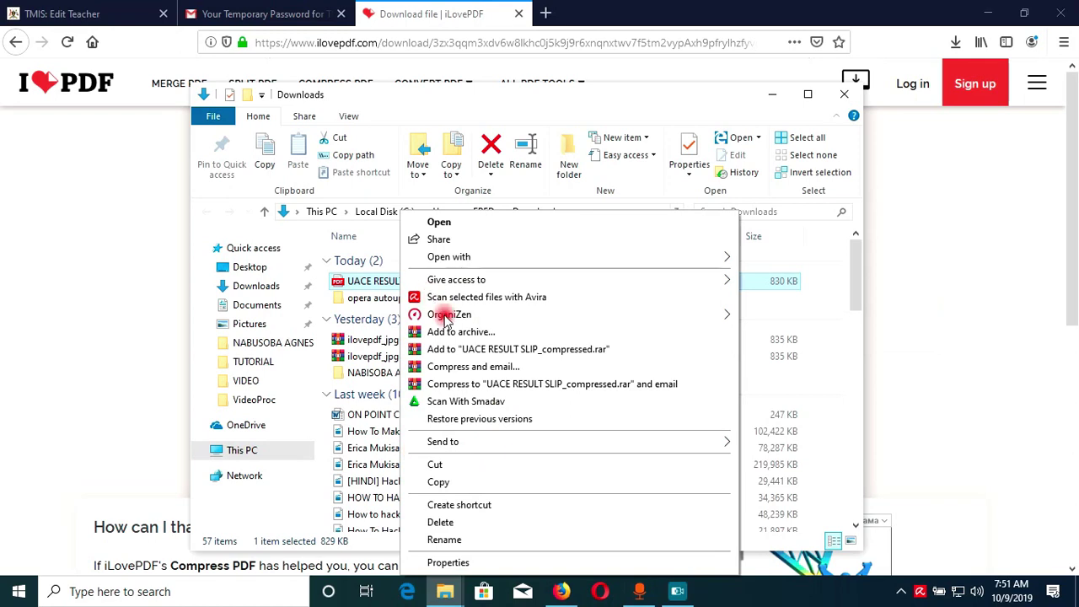
{"action": "left_click", "coordinate": [468, 465]}
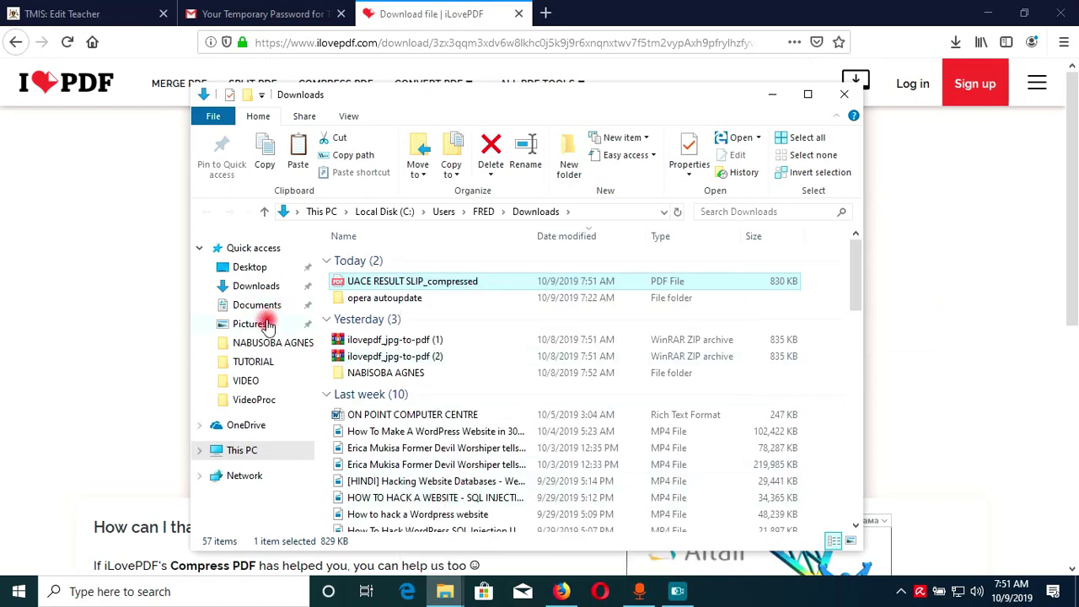
{"action": "left_click", "coordinate": [249, 266]}
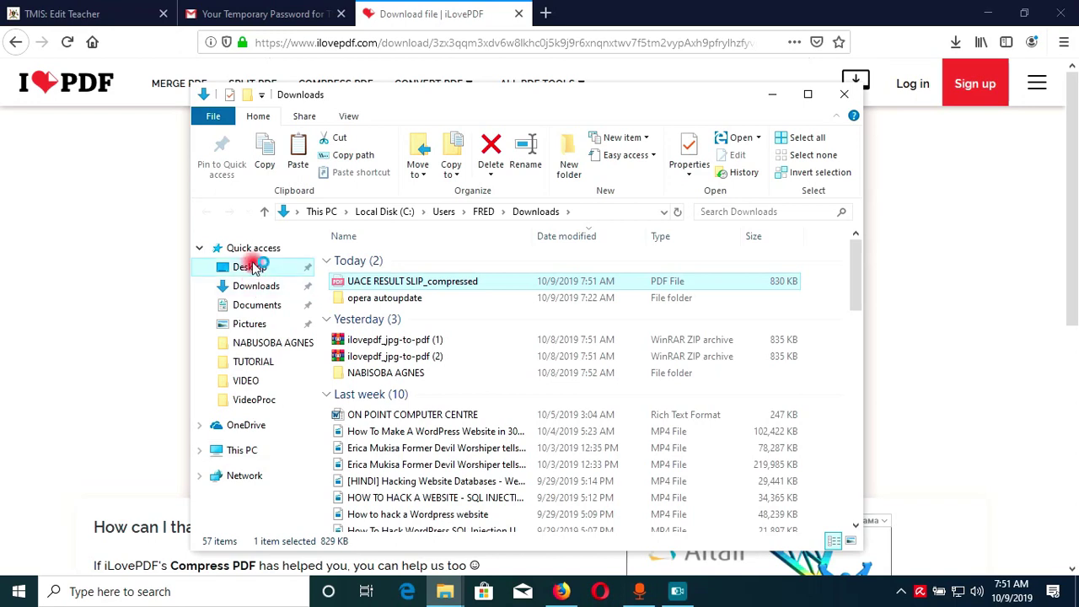
{"action": "double_click", "coordinate": [374, 357]}
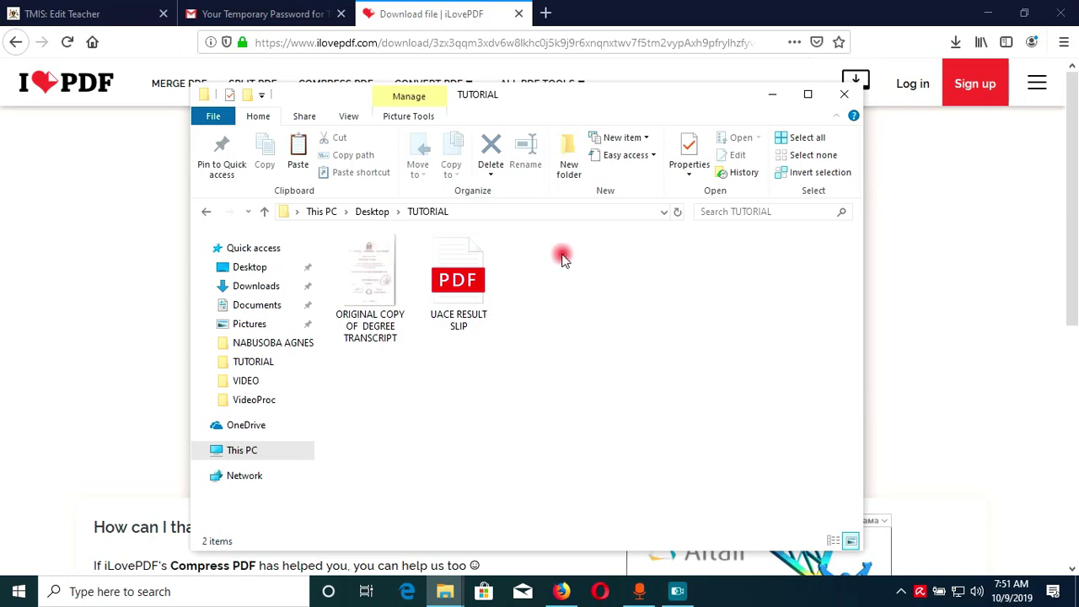
Add a new folder named 'COMPRESSED FILES' inside TUTORIAL
{"action": "right_click", "coordinate": [562, 252]}
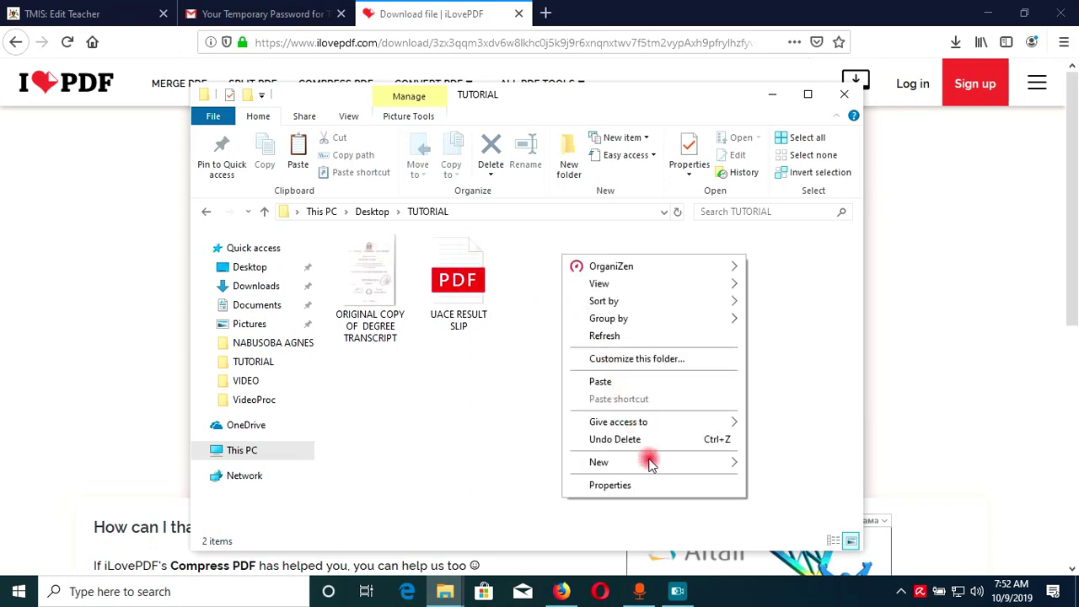
{"action": "mouse_move", "coordinate": [646, 459]}
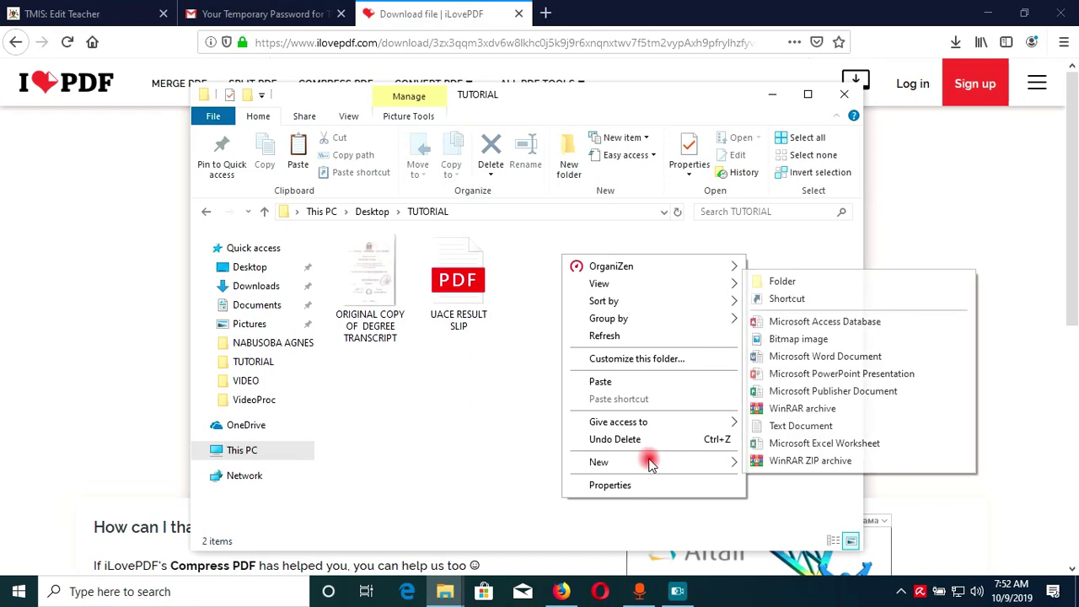
{"action": "left_click", "coordinate": [783, 283]}
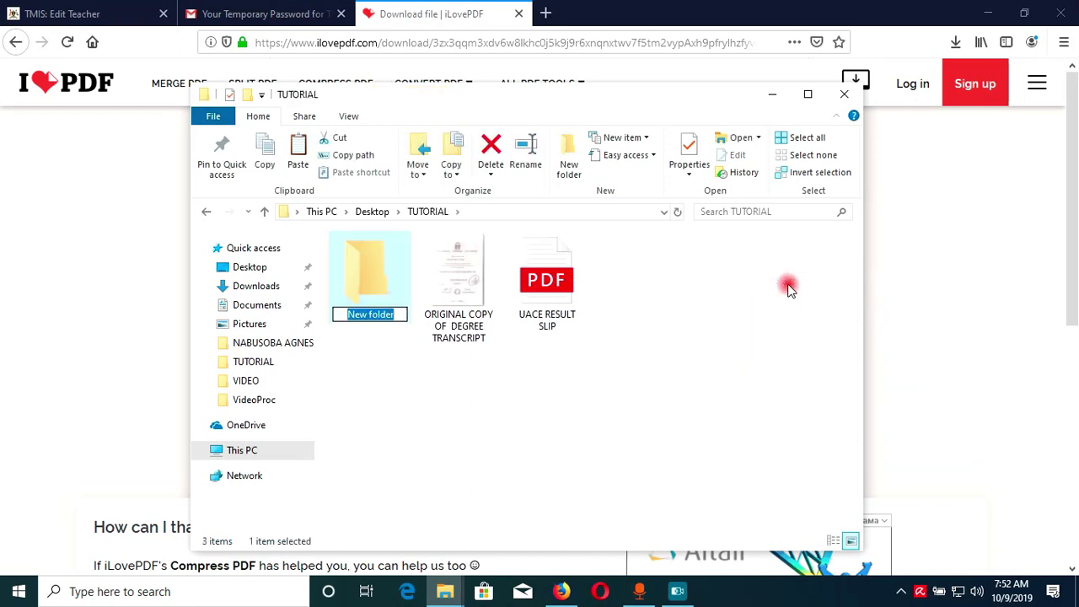
{"action": "type", "text": "compre"}
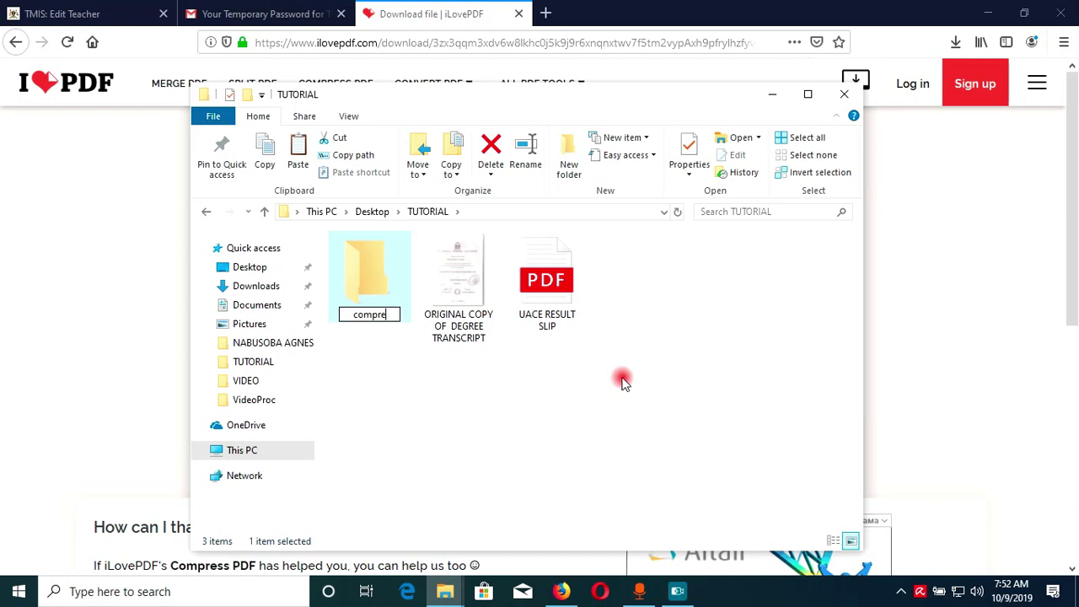
{"action": "key", "text": "BackSpace"}
{"action": "key", "text": "BackSpace"}
{"action": "key", "text": "BackSpace"}
{"action": "key", "text": "BackSpace"}
{"action": "type", "text": "OMPRESSED FILES"}
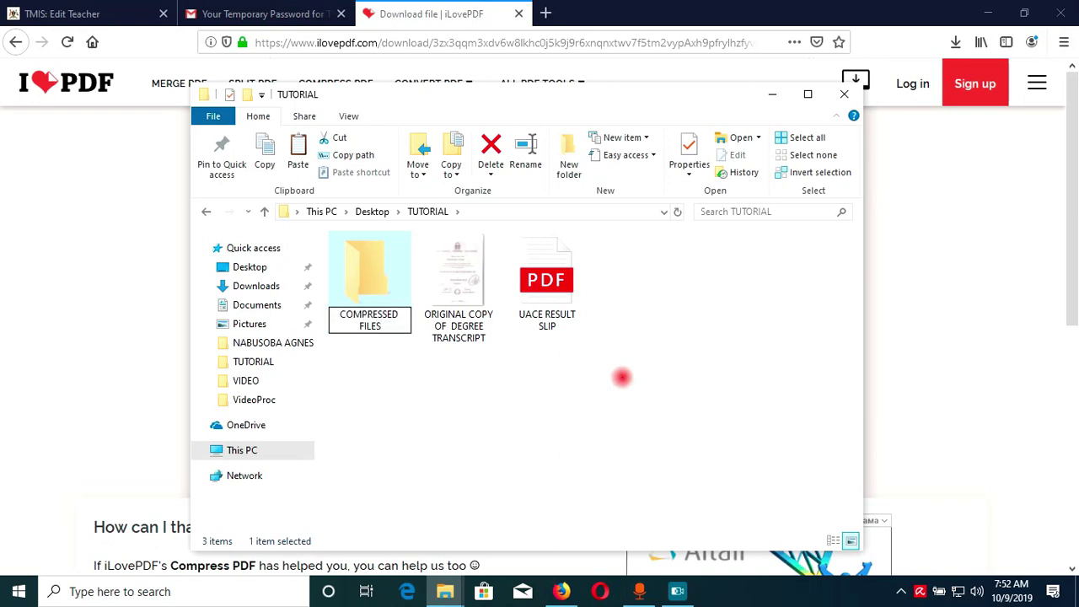
{"action": "key", "text": "Return"}
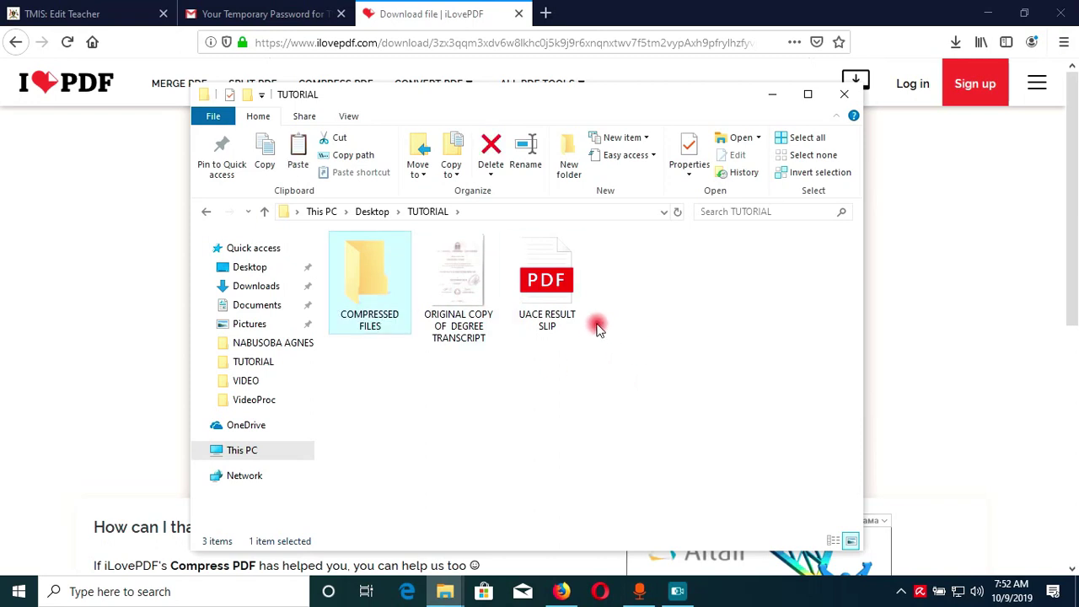
Paste UACE RESULT SLIP_compressed.pdf into COMPRESSED FILES and minimise File Explorer
{"action": "double_click", "coordinate": [374, 288]}
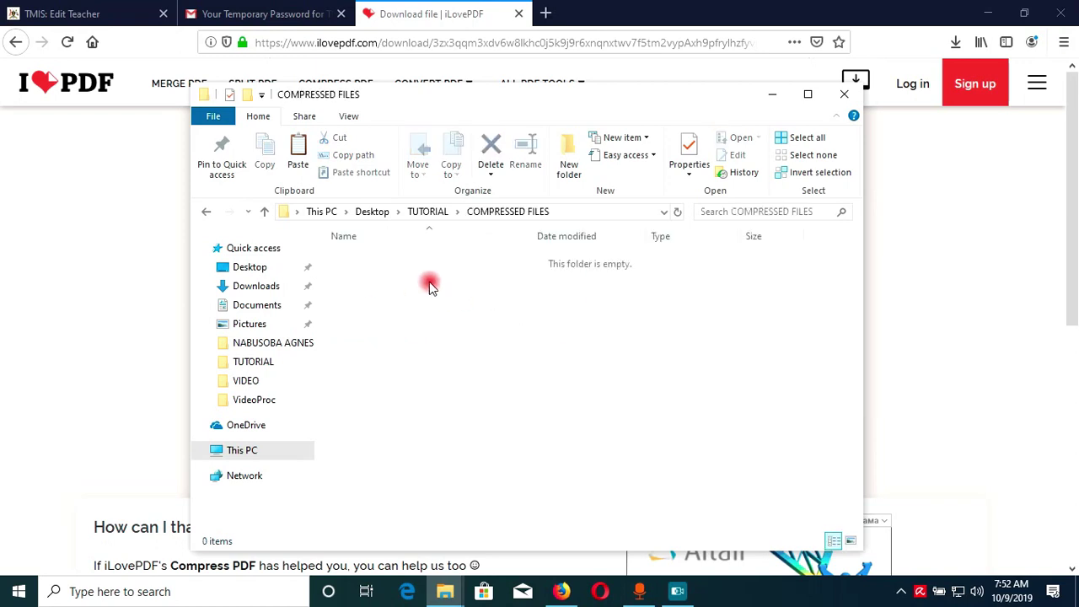
{"action": "left_click", "coordinate": [299, 150]}
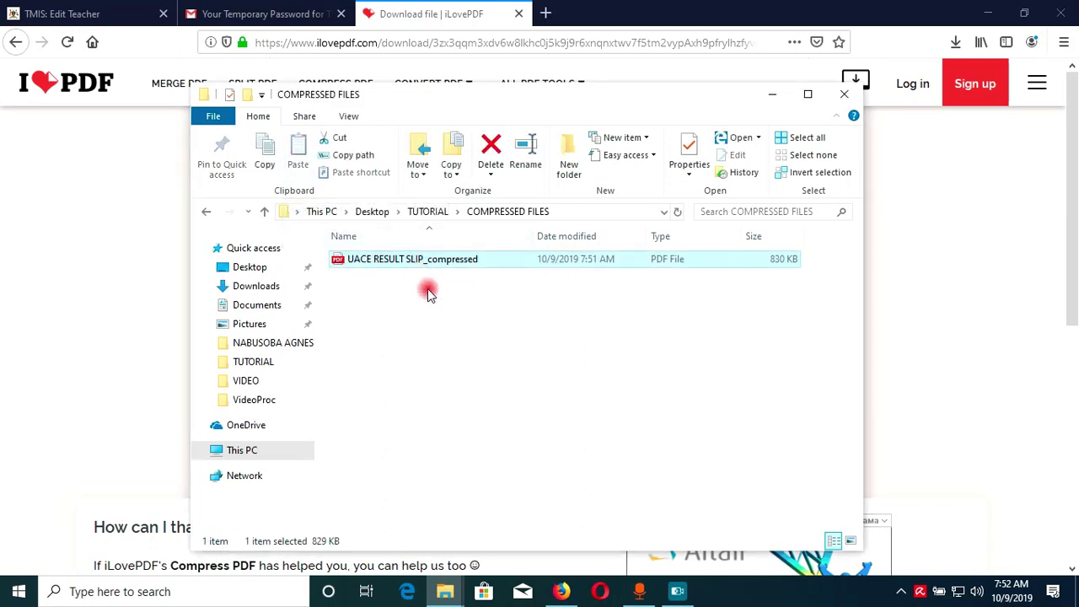
{"action": "left_click", "coordinate": [428, 289]}
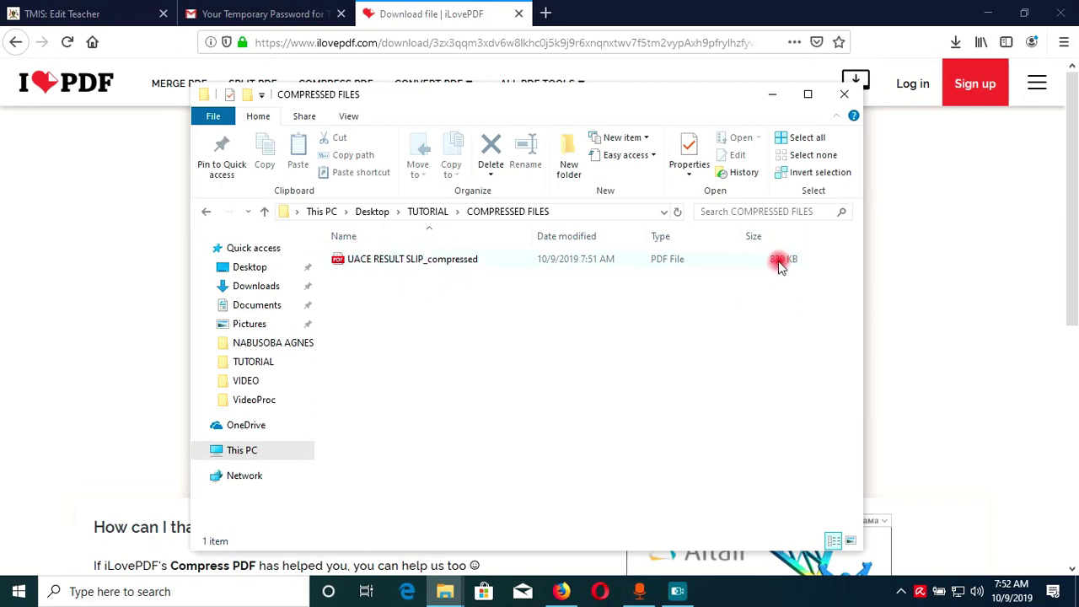
{"action": "left_click", "coordinate": [771, 94]}
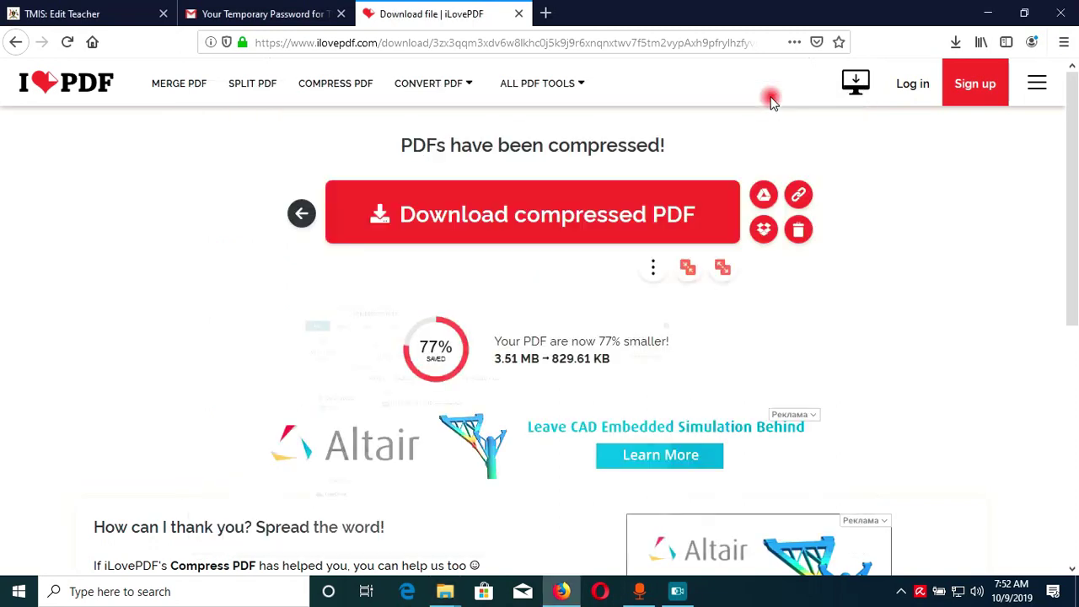
Choose COMPRESSED FILES\UACE RESULT SLIP_compressed as the TMIS qualification document file
{"action": "left_click", "coordinate": [82, 13]}
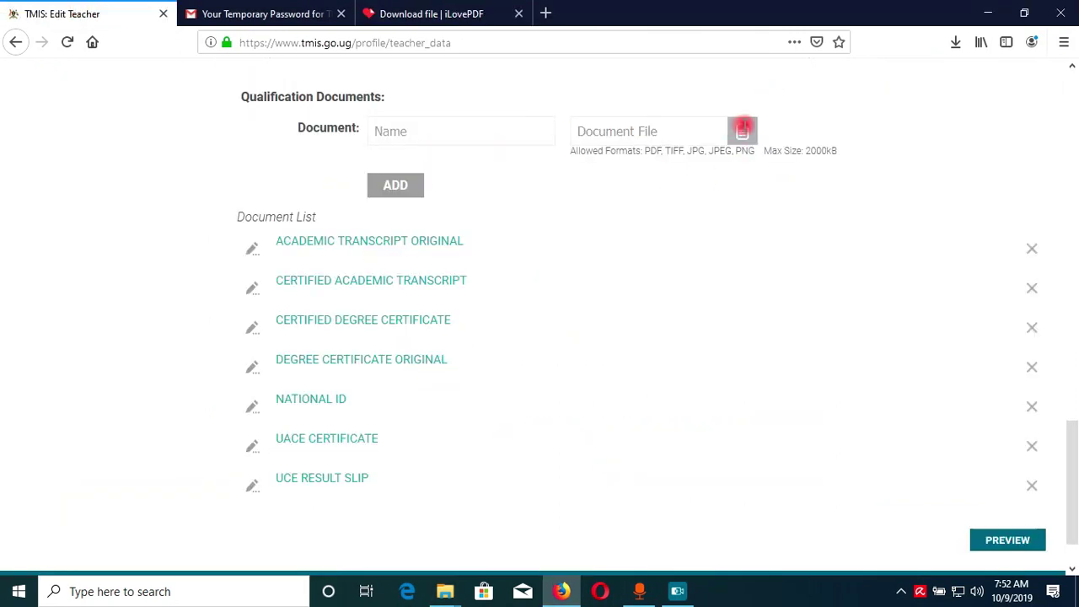
{"action": "left_click", "coordinate": [744, 135]}
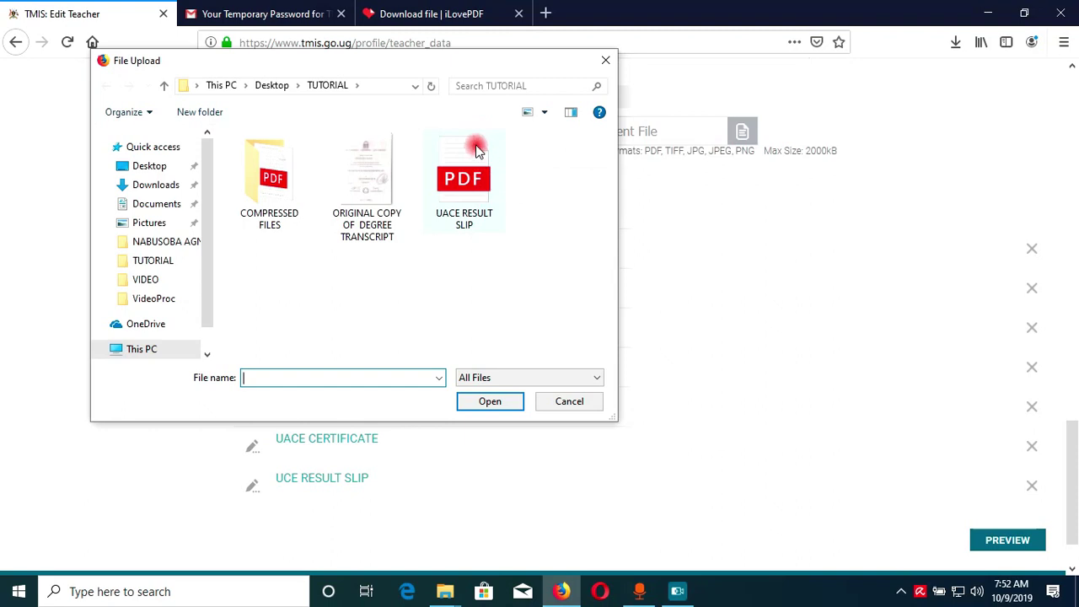
{"action": "double_click", "coordinate": [272, 182]}
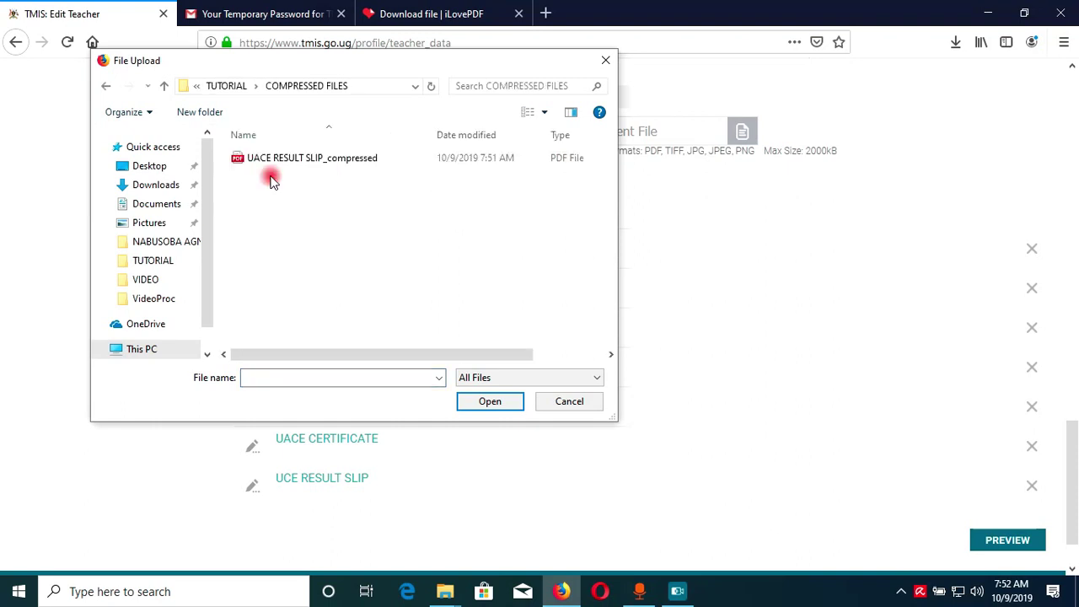
{"action": "left_click", "coordinate": [281, 160]}
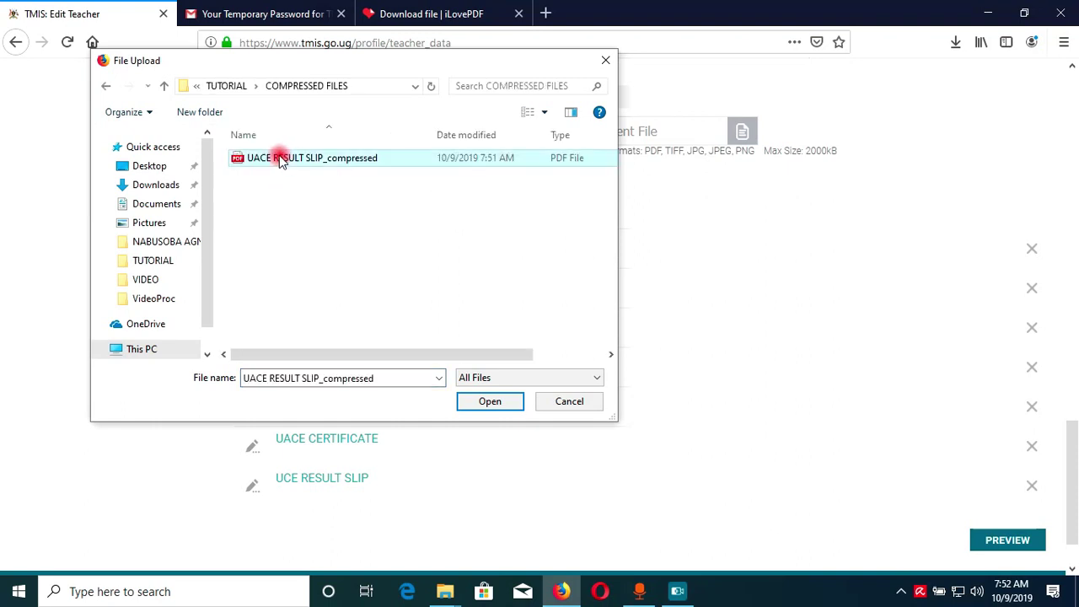
{"action": "left_click", "coordinate": [486, 401]}
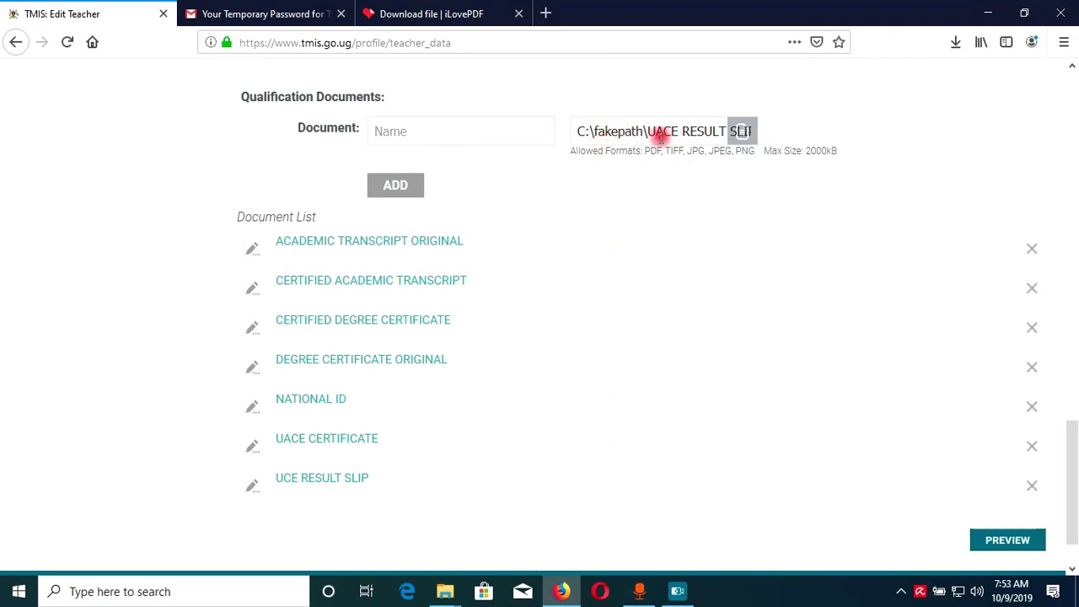
{"action": "left_click_drag", "start_coordinate": [1072, 445], "coordinate": [1073, 395]}
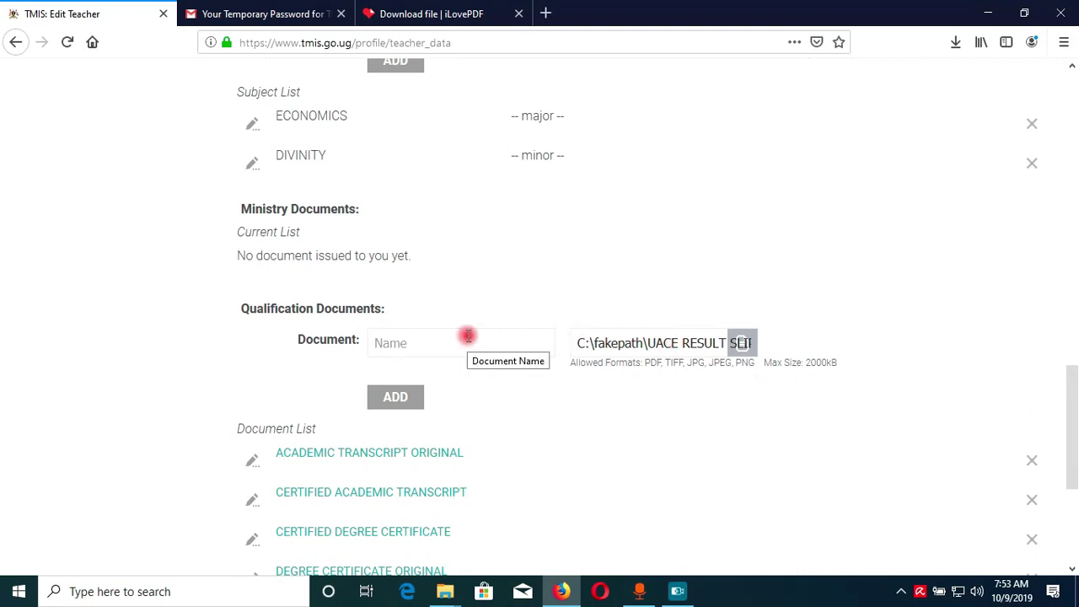
Name the document 'UACE RESULT SLIP' and add it to the Document List
{"action": "left_click", "coordinate": [439, 341]}
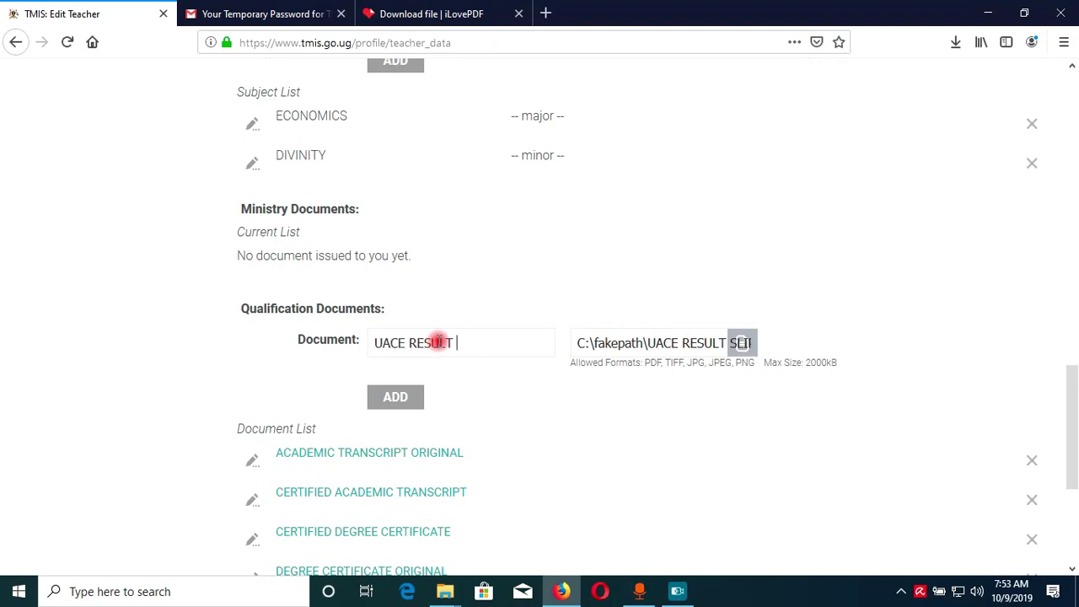
{"action": "left_click", "coordinate": [399, 397]}
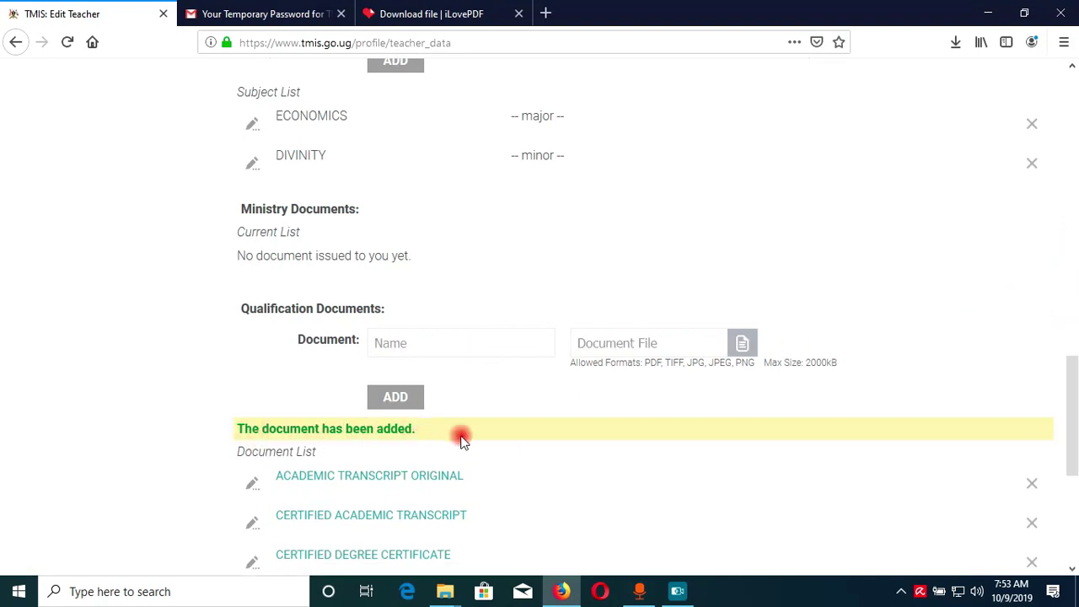
{"action": "scroll", "coordinate": [1068, 441], "scroll_direction": "down", "scroll_amount": 4}
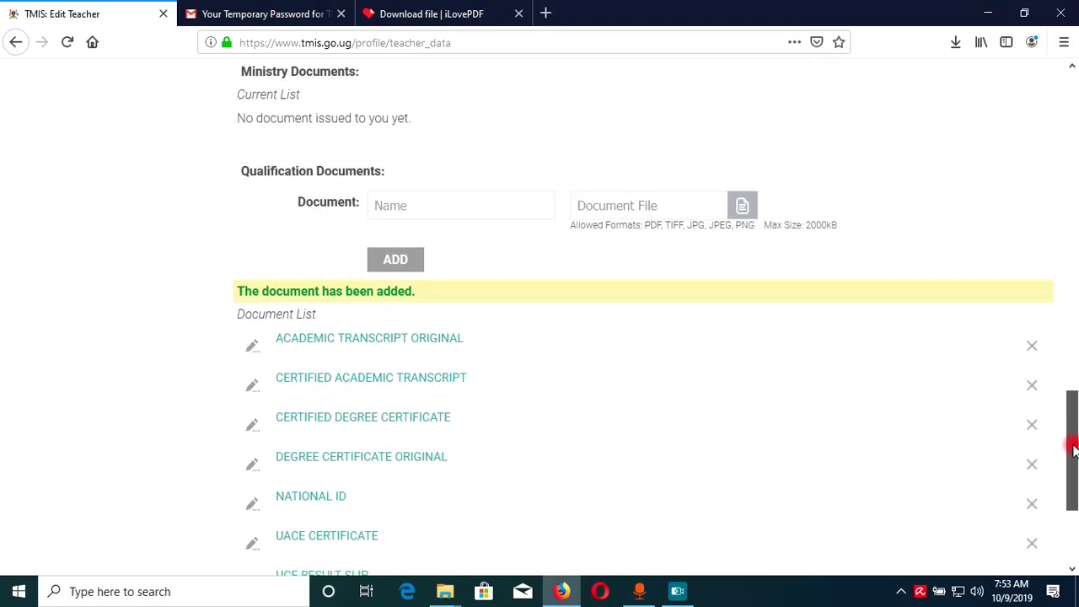
{"action": "mouse_move", "coordinate": [448, 596]}
{"action": "left_click", "coordinate": [389, 526]}
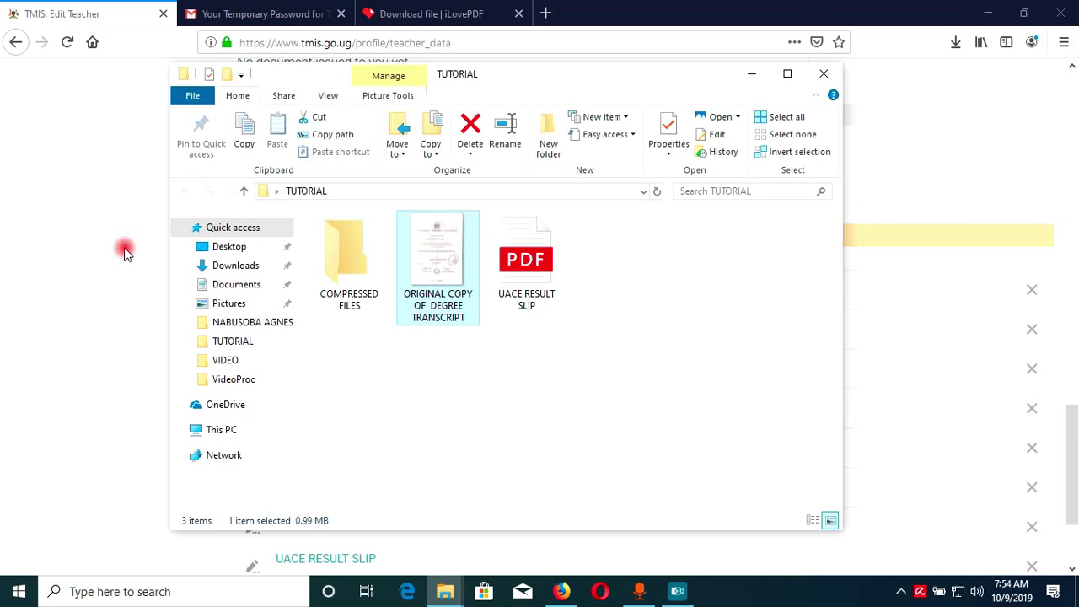
{"action": "left_click", "coordinate": [93, 247]}
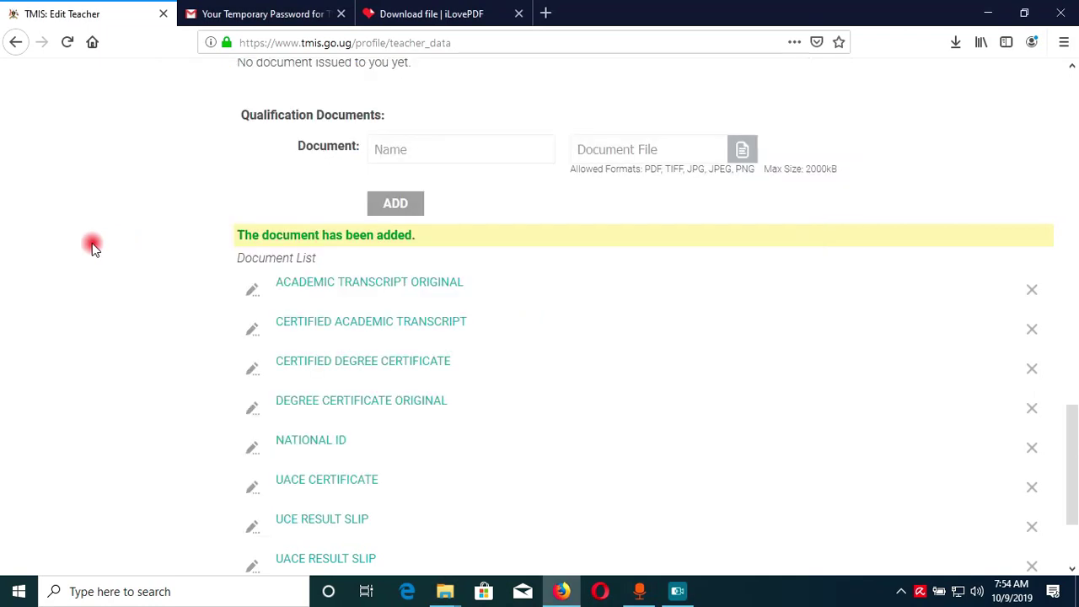
Open iLovePDF's JPG to PDF converter from the Convert PDF menu
{"action": "left_click", "coordinate": [406, 16]}
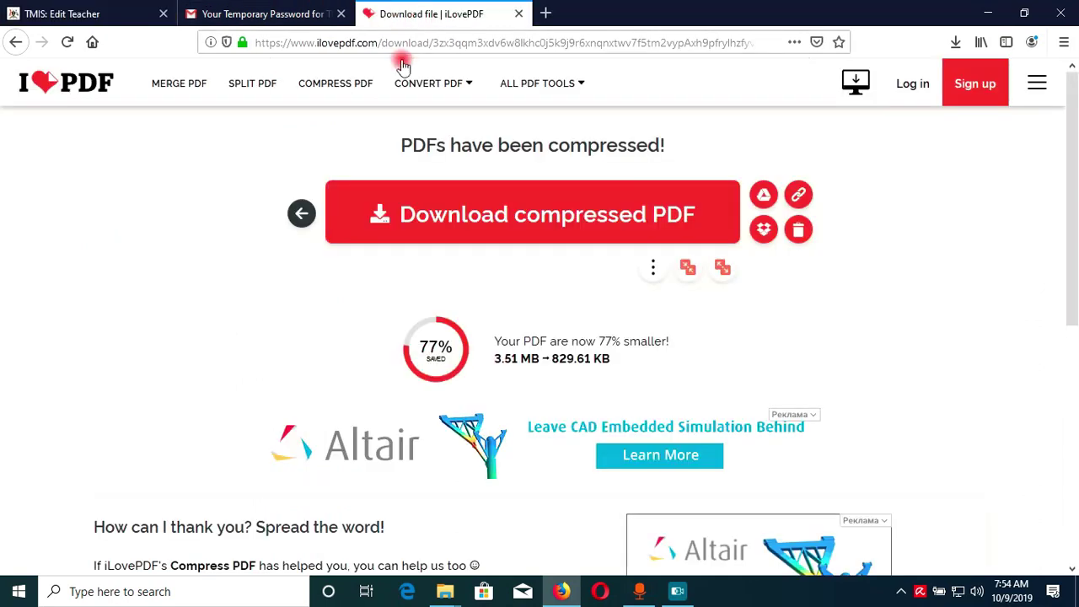
{"action": "left_click", "coordinate": [963, 232]}
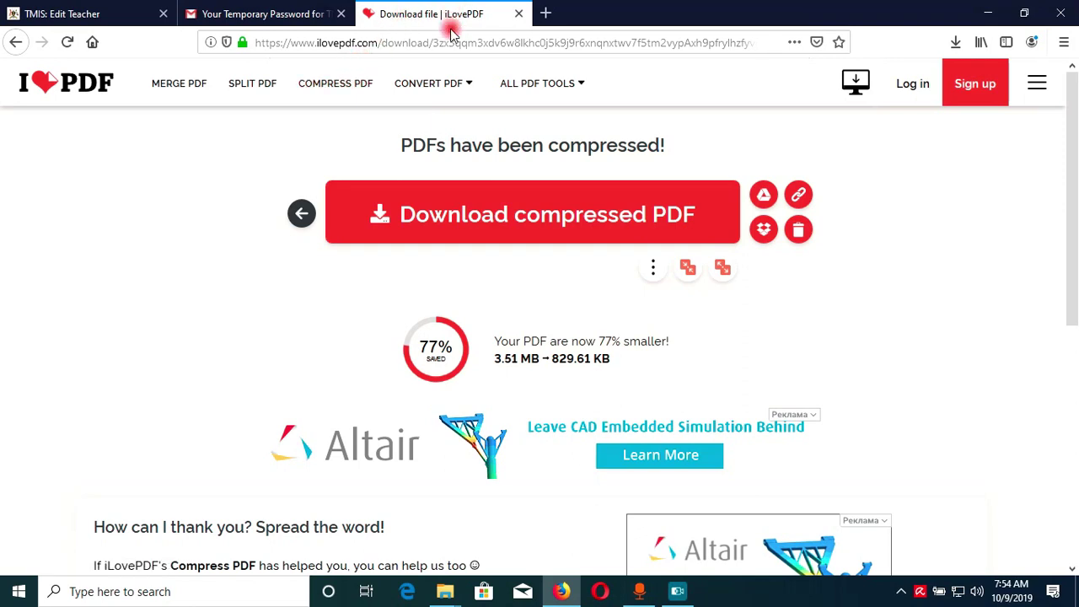
{"action": "mouse_move", "coordinate": [455, 86]}
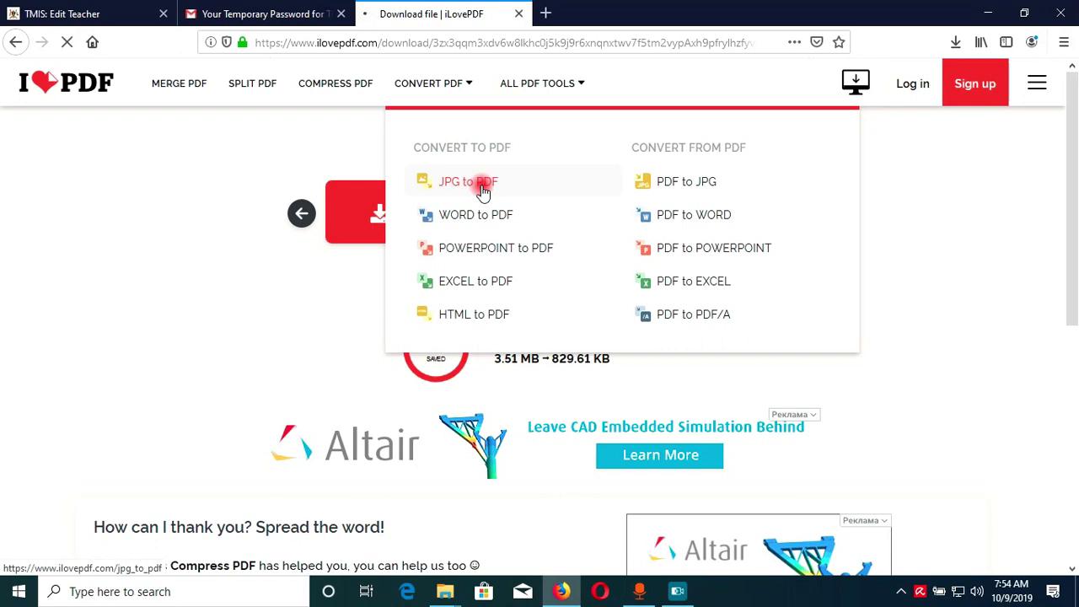
{"action": "left_click", "coordinate": [483, 191]}
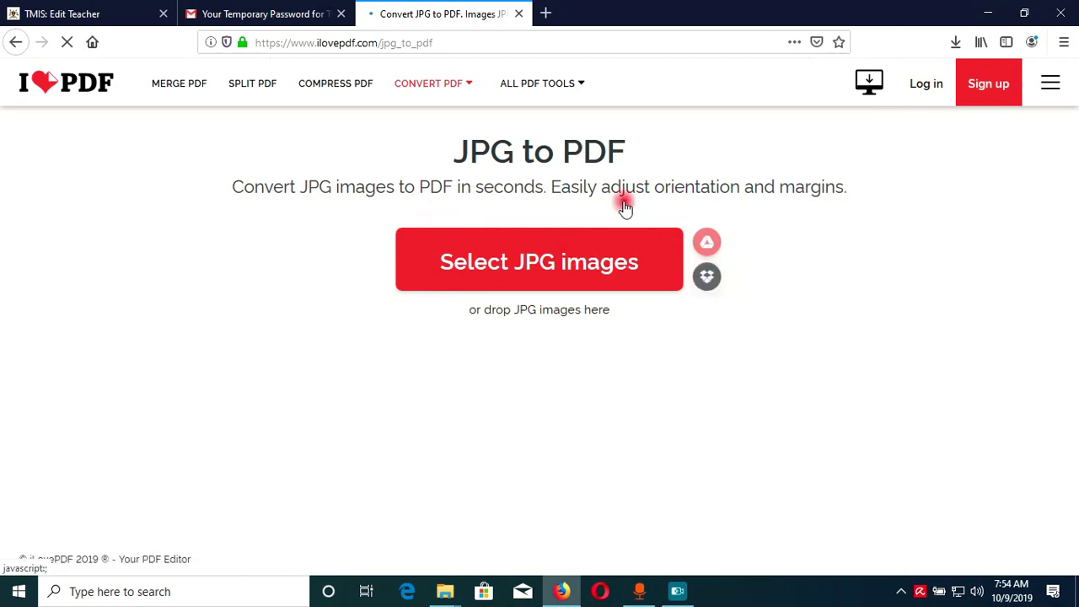
Upload the ORIGINAL COPY OF DEGREE TRANSCRIPT image and convert it to a PDF
{"action": "left_click", "coordinate": [531, 246]}
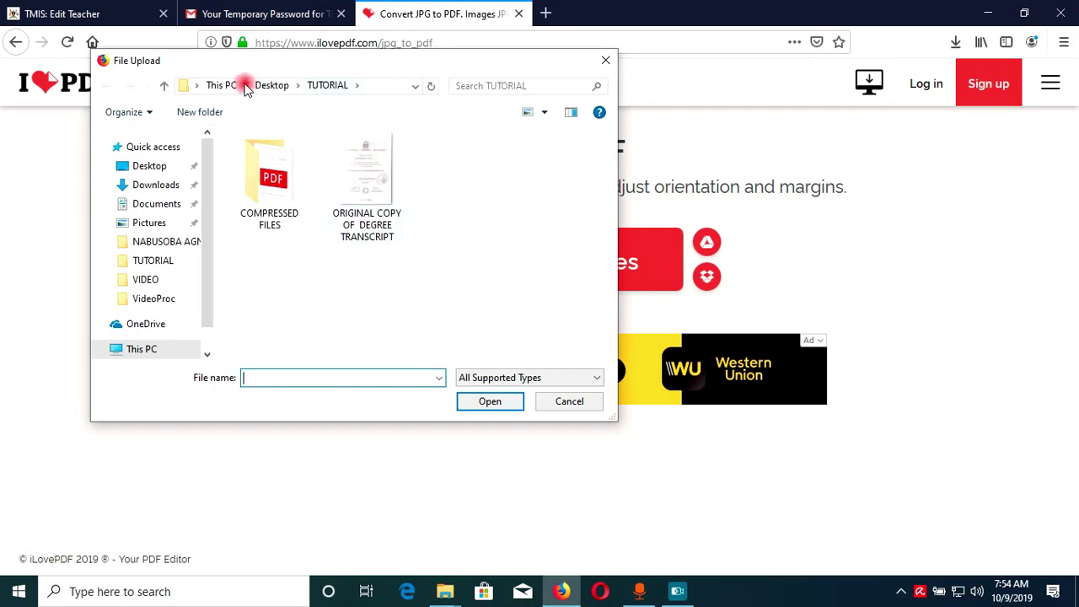
{"action": "left_click", "coordinate": [371, 192]}
{"action": "left_click", "coordinate": [469, 408]}
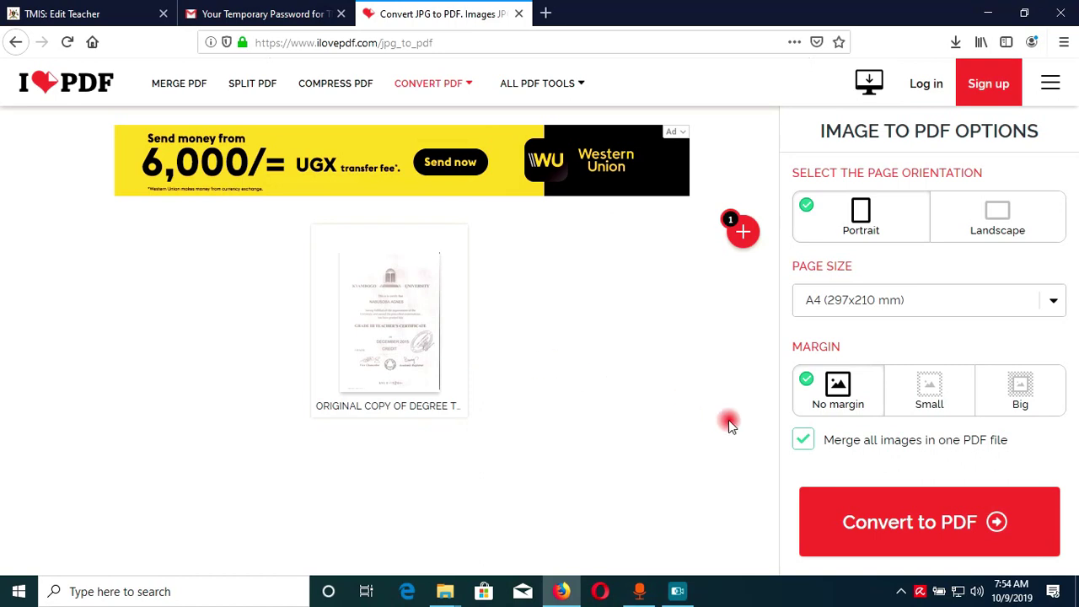
{"action": "left_click", "coordinate": [941, 503]}
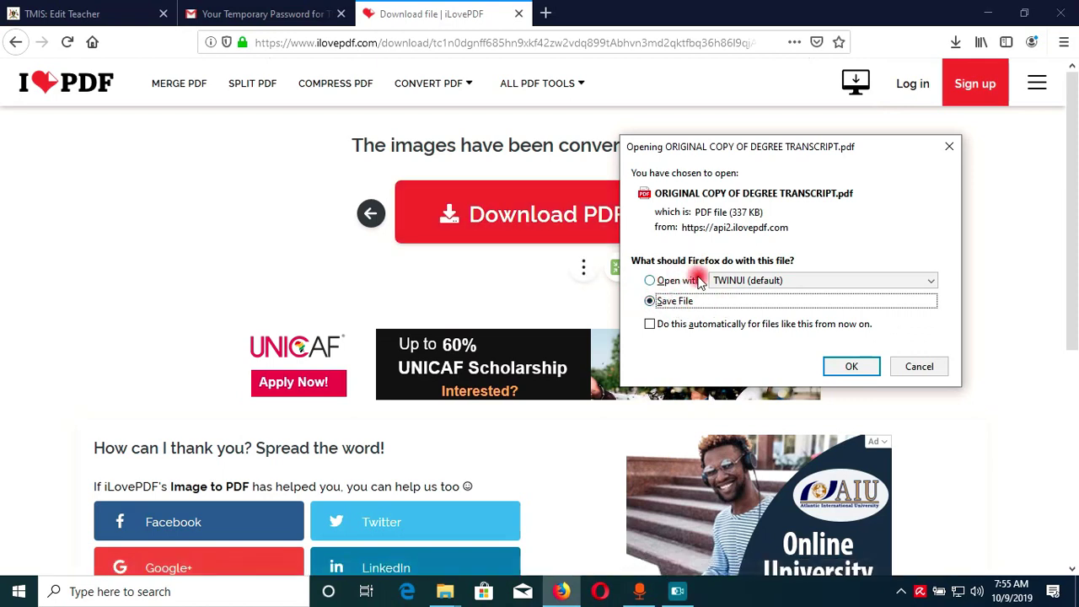
Save the transcript PDF and move it from Downloads into the Desktop TUTORIAL folder
{"action": "left_click", "coordinate": [852, 369]}
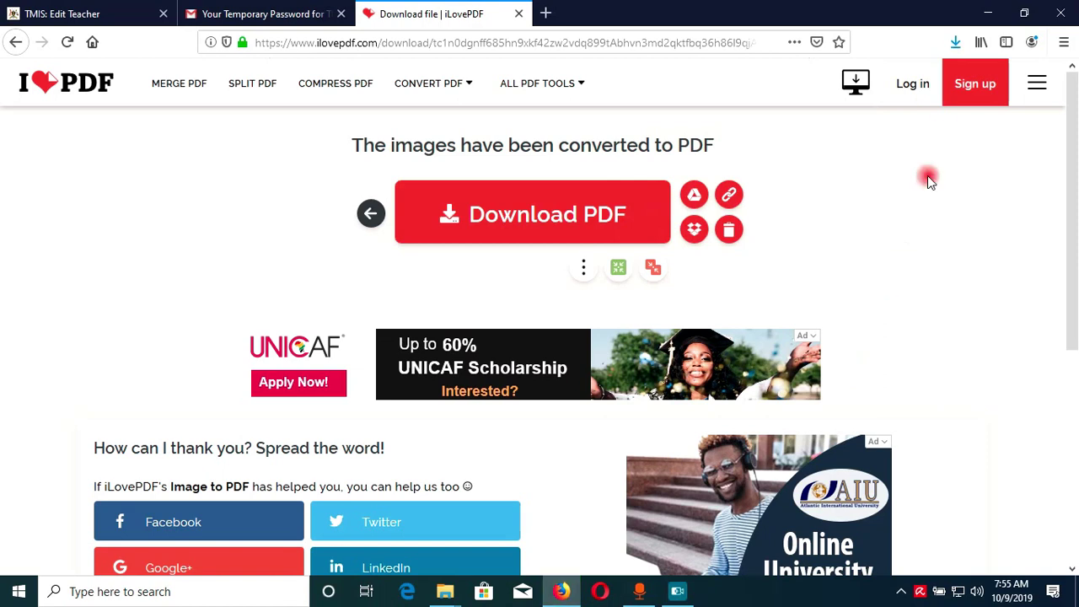
{"action": "left_click", "coordinate": [955, 41]}
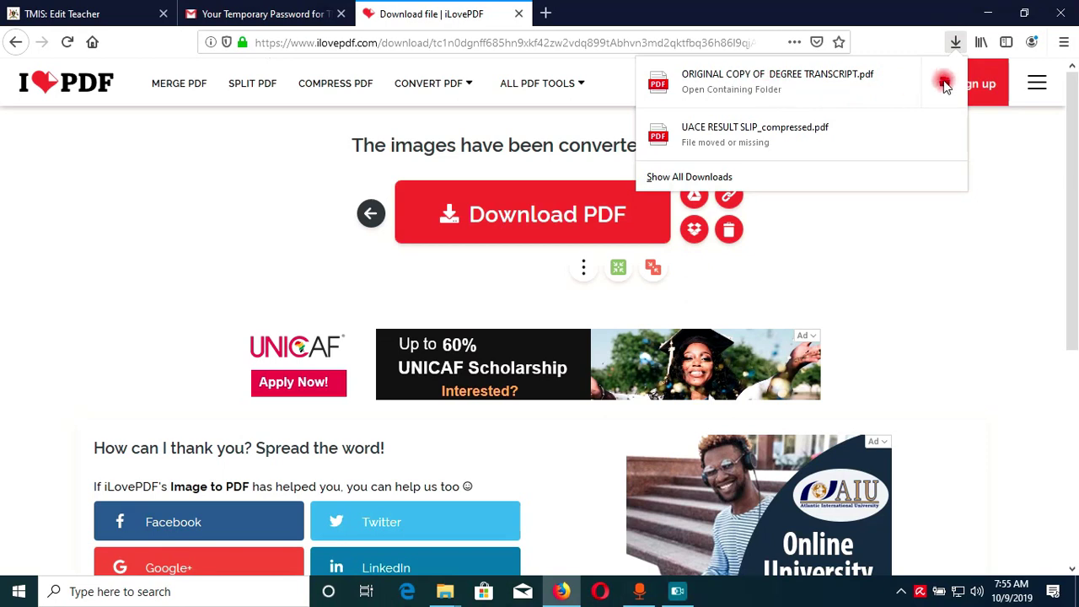
{"action": "left_click", "coordinate": [944, 83]}
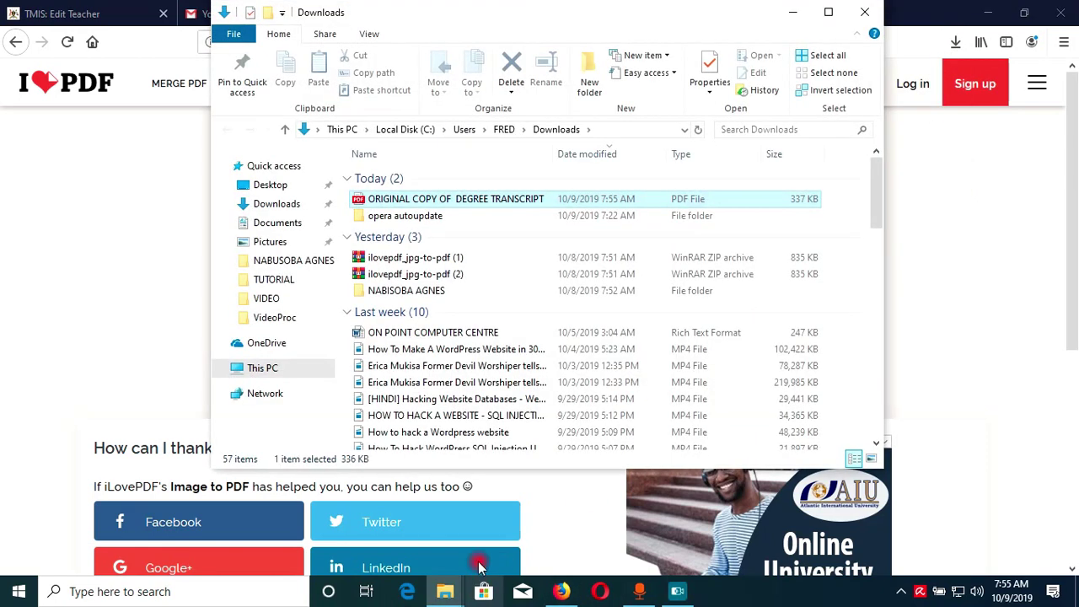
{"action": "right_click", "coordinate": [426, 205]}
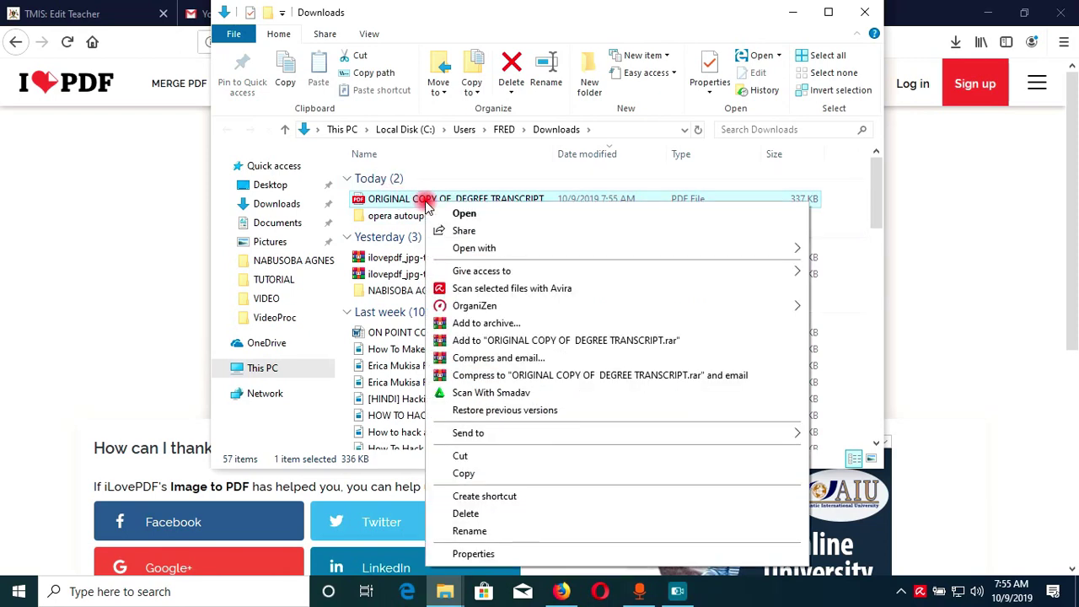
{"action": "left_click", "coordinate": [529, 458]}
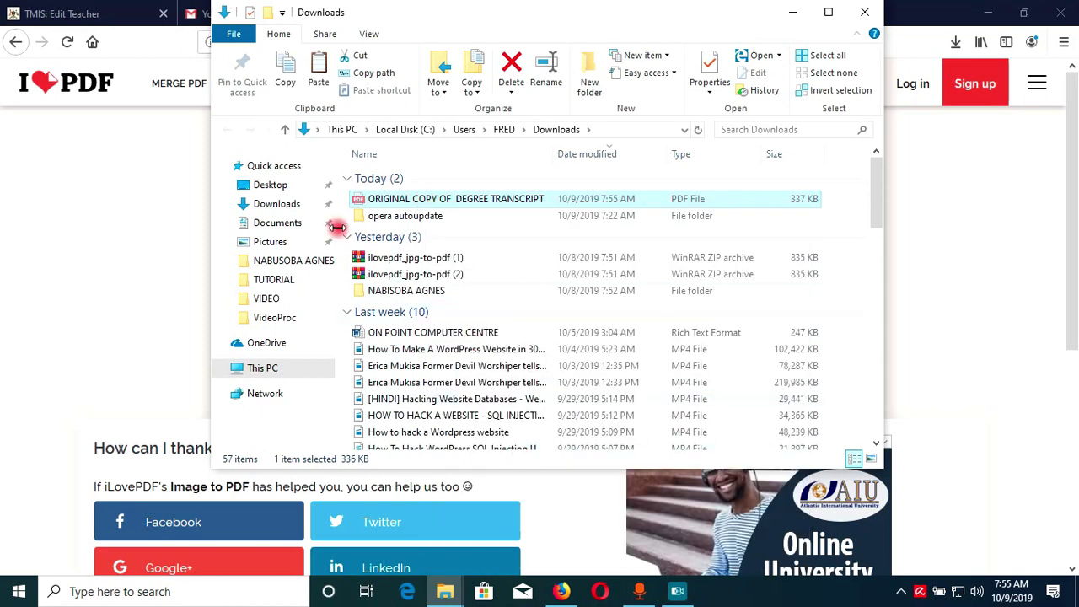
{"action": "left_click", "coordinate": [276, 185]}
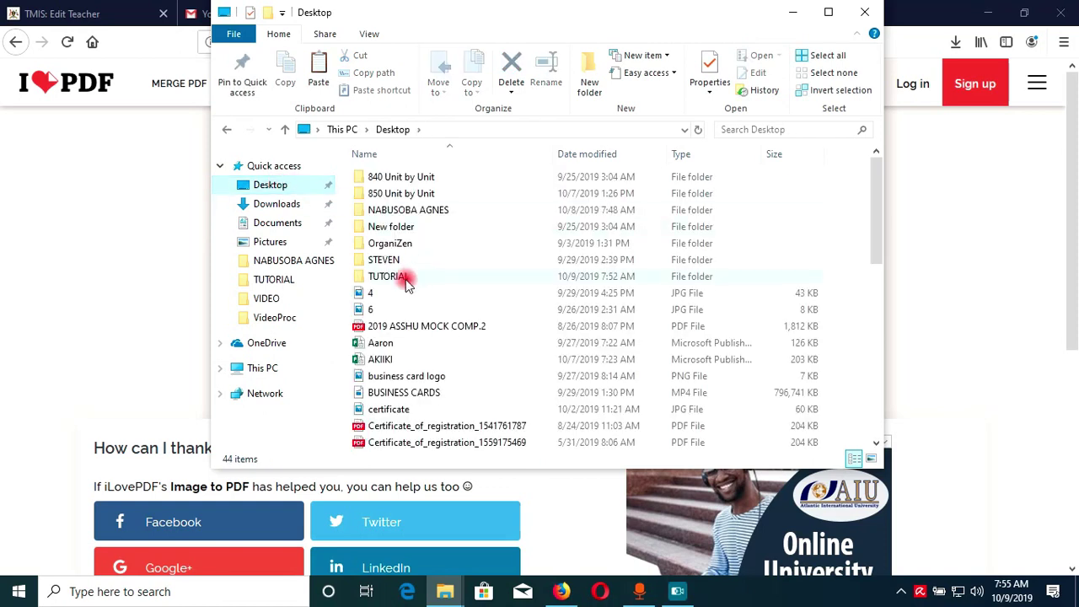
{"action": "left_click", "coordinate": [404, 278]}
{"action": "double_click", "coordinate": [407, 283]}
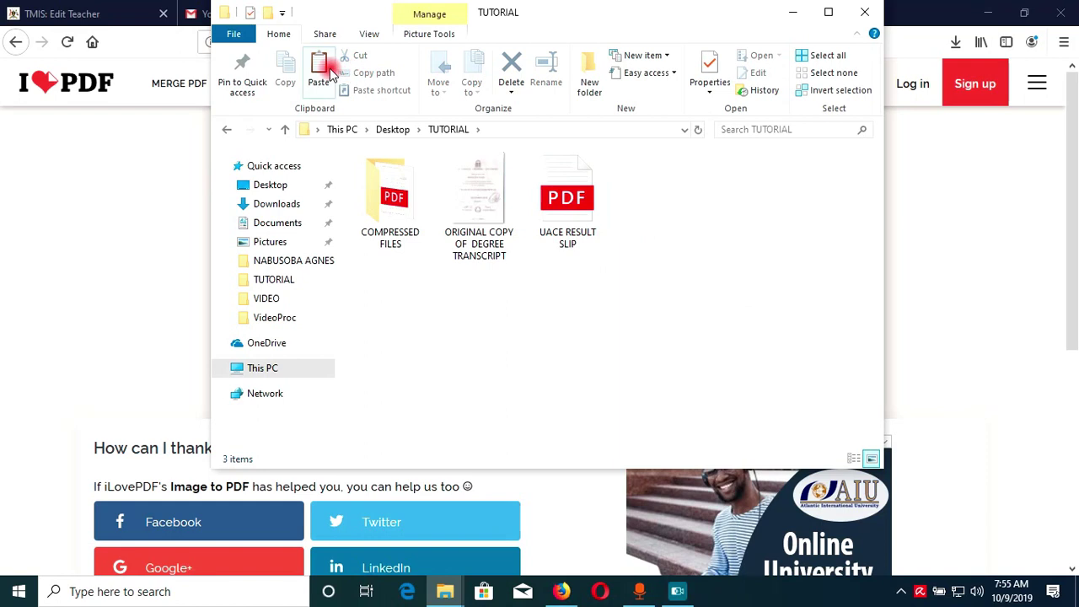
{"action": "key", "text": "ctrl+v"}
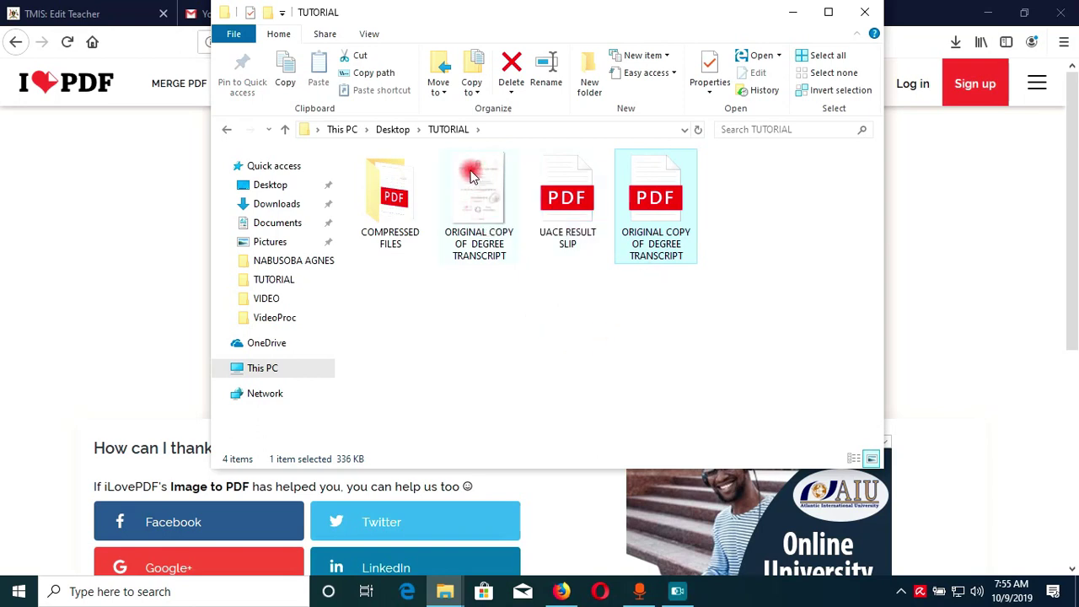
Delete the JPG transcript from TUTORIAL and return to the TMIS Edit Teacher page
{"action": "left_click", "coordinate": [493, 190]}
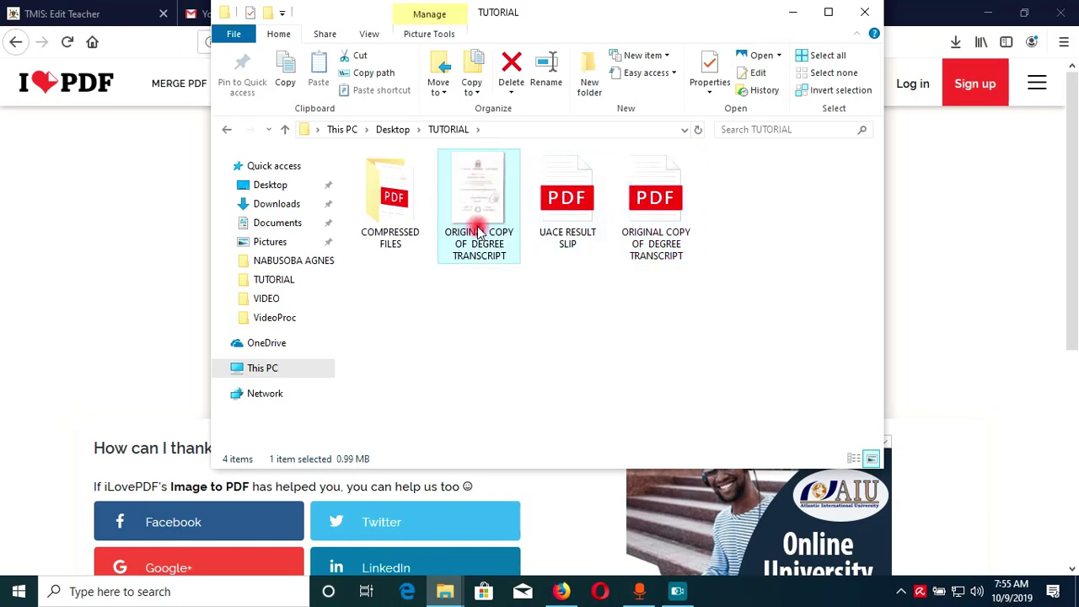
{"action": "left_click", "coordinate": [512, 71]}
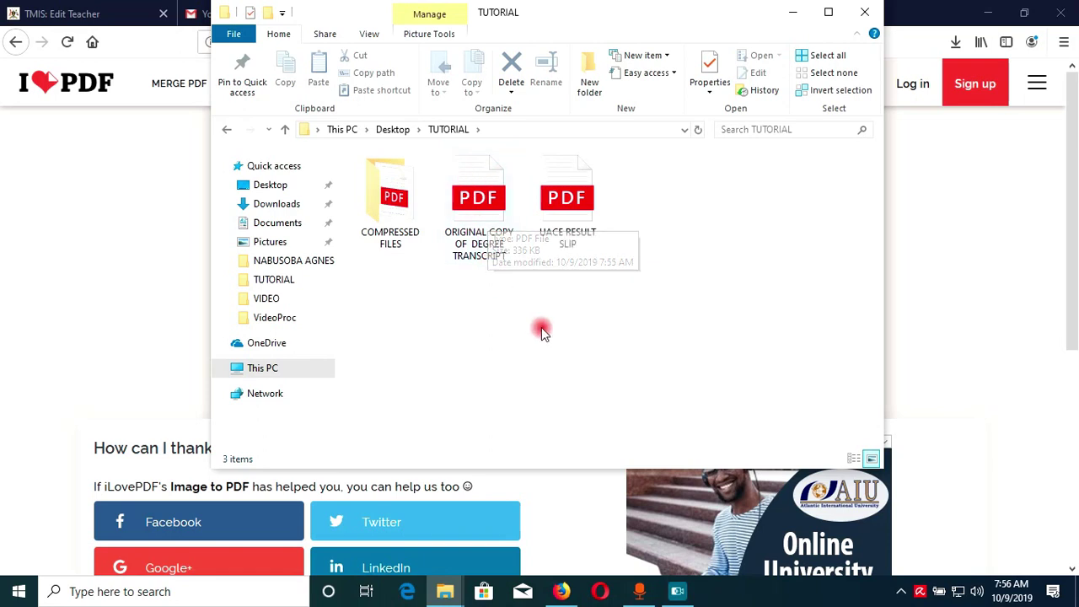
{"action": "left_click", "coordinate": [170, 174]}
{"action": "left_click", "coordinate": [78, 12]}
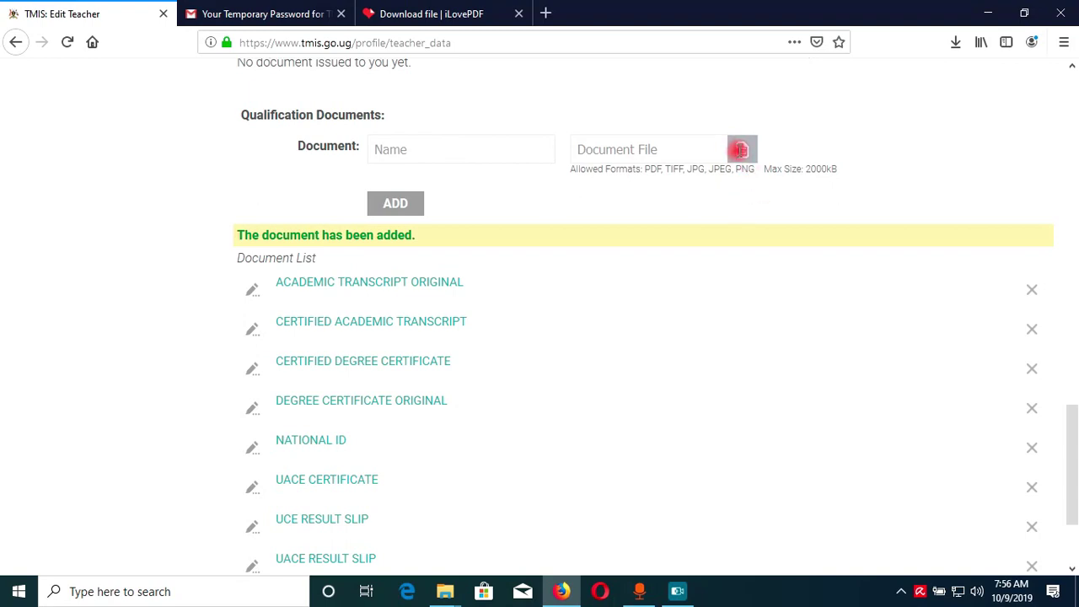
Attach the degree transcript PDF from Desktop > TUTORIAL as the qualification document file
{"action": "left_click", "coordinate": [739, 153]}
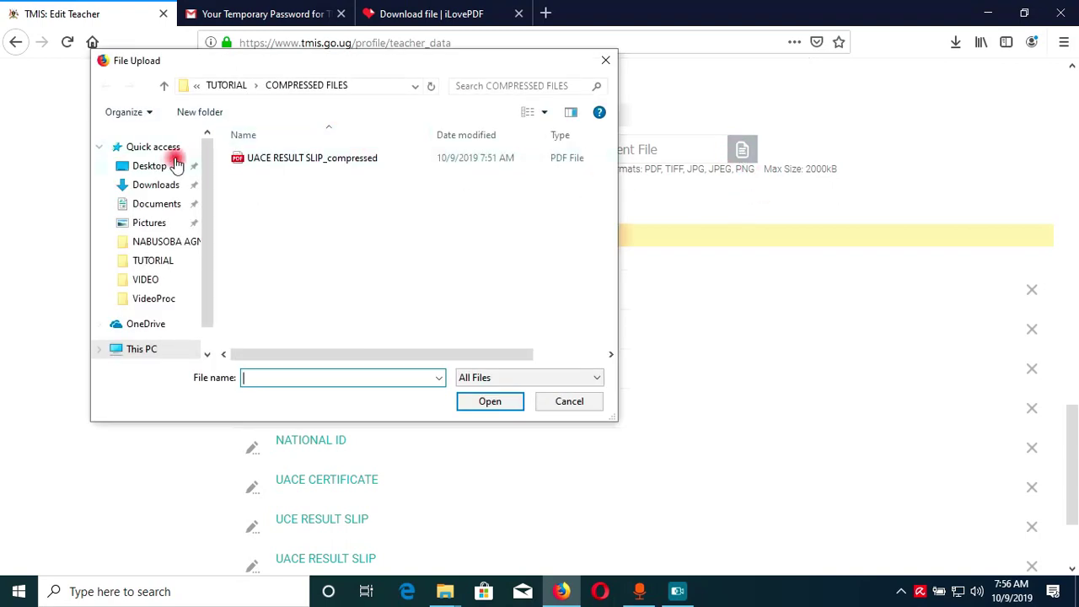
{"action": "left_click", "coordinate": [149, 166]}
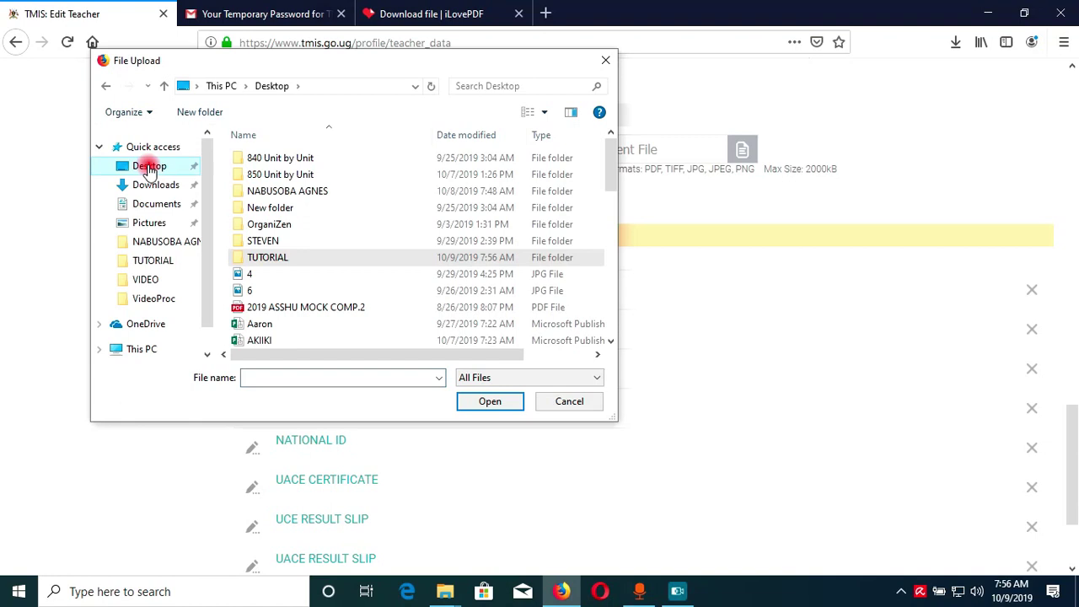
{"action": "double_click", "coordinate": [289, 255]}
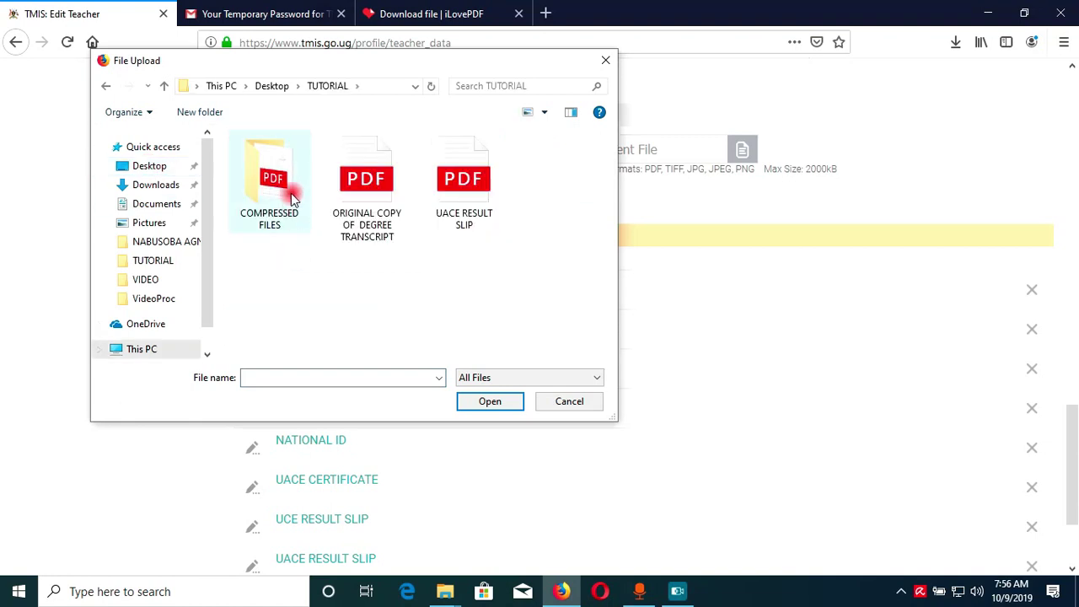
{"action": "left_click", "coordinate": [377, 188]}
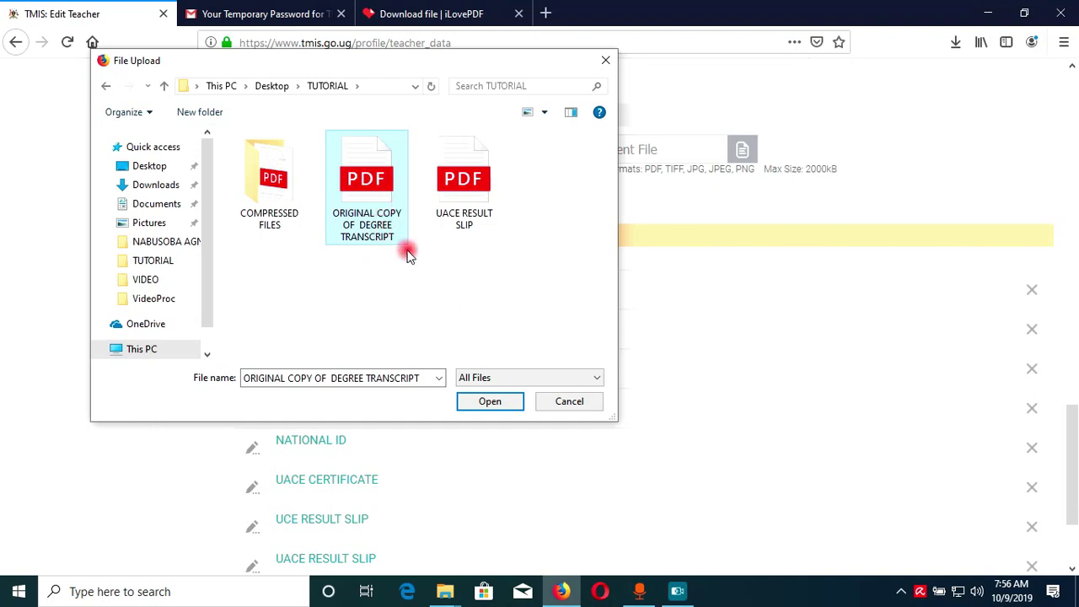
{"action": "left_click", "coordinate": [497, 402]}
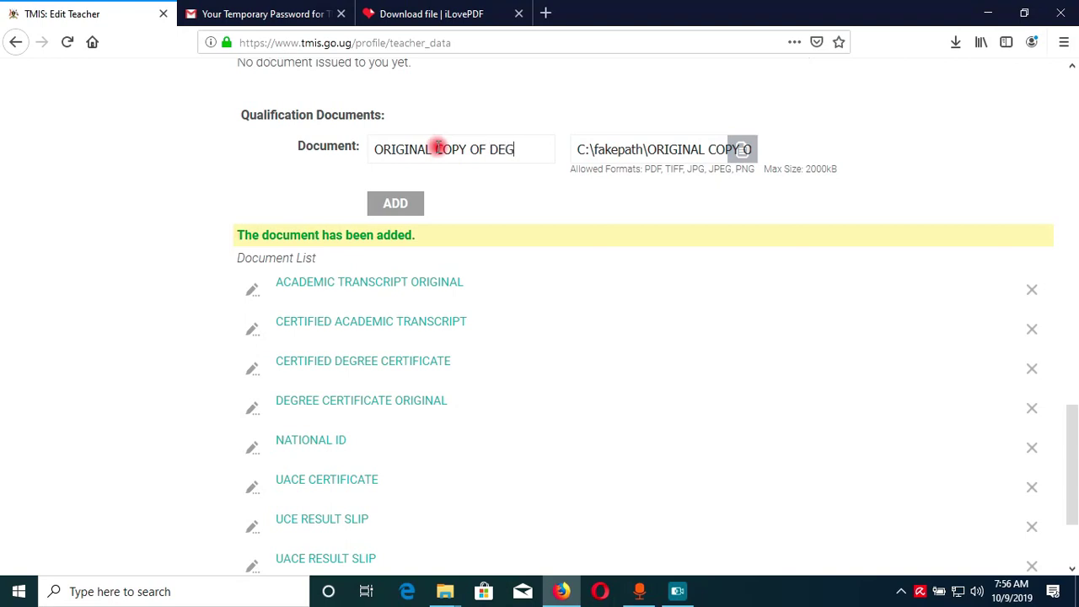
Name the document 'ORIGINAL COPY OF DEGREE TRANSCRIPT' and add it to the Qualification Documents
{"action": "type", "text": "CERTIF"}
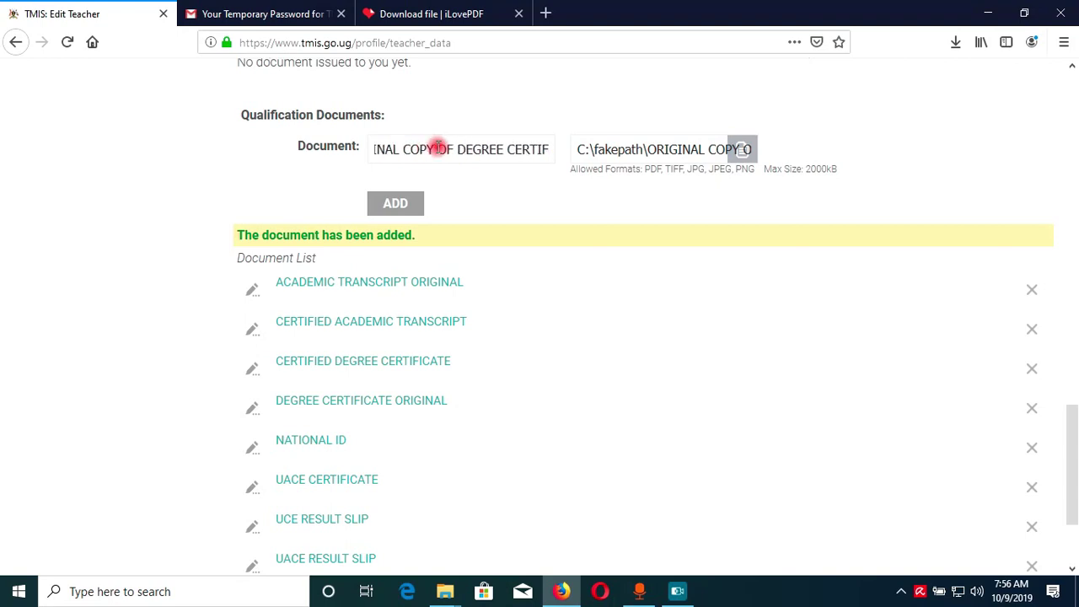
{"action": "type", "text": "ICATE"}
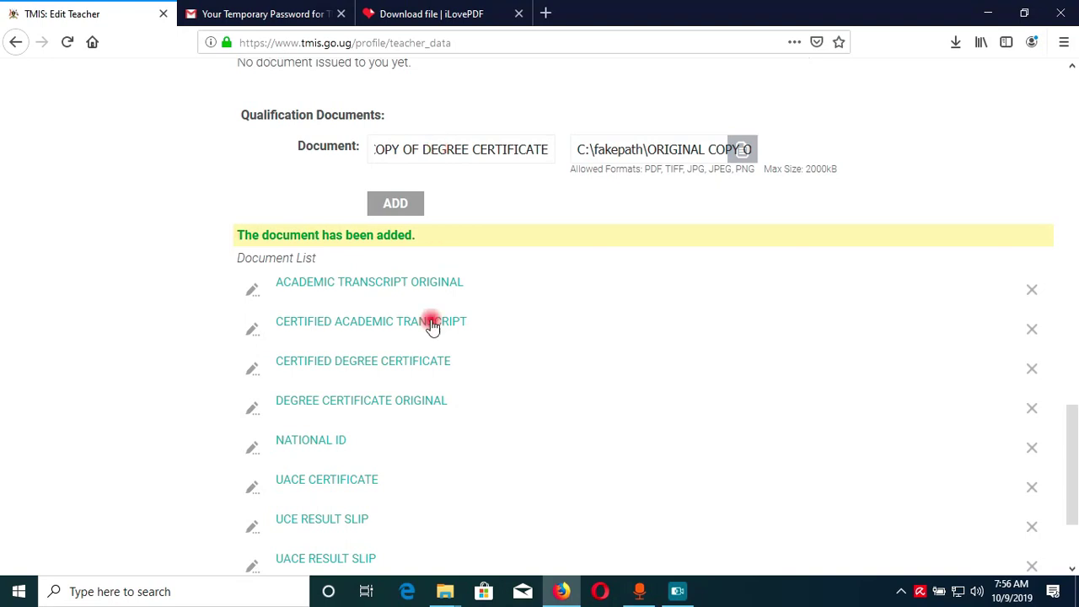
{"action": "mouse_move", "coordinate": [447, 592]}
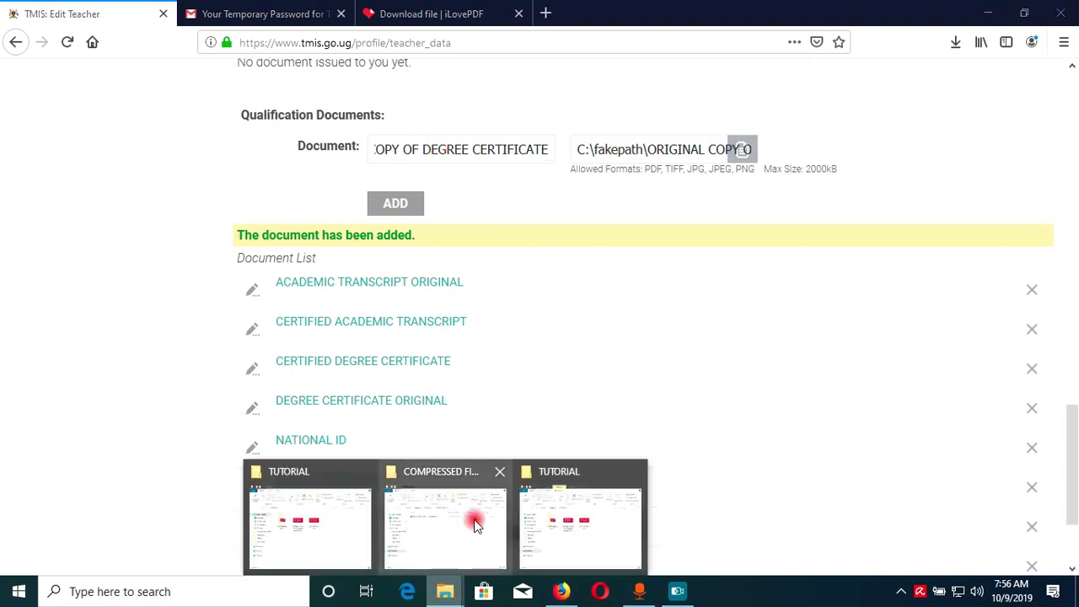
{"action": "mouse_move", "coordinate": [344, 539]}
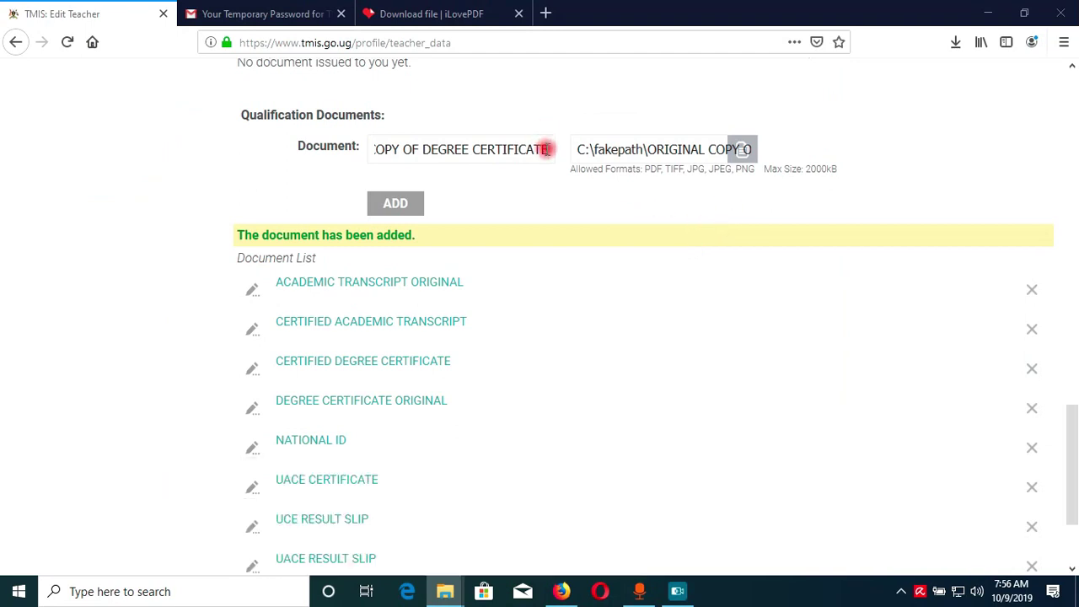
{"action": "key", "text": "Left"}
{"action": "key", "text": "Left"}
{"action": "key", "text": "Left"}
{"action": "key", "text": "Left"}
{"action": "key", "text": "Left"}
{"action": "key", "text": "Left"}
{"action": "key", "text": "Left"}
{"action": "key", "text": "Left"}
{"action": "key", "text": "Left"}
{"action": "key", "text": "Left"}
{"action": "type", "text": "TRANSCRIPT"}
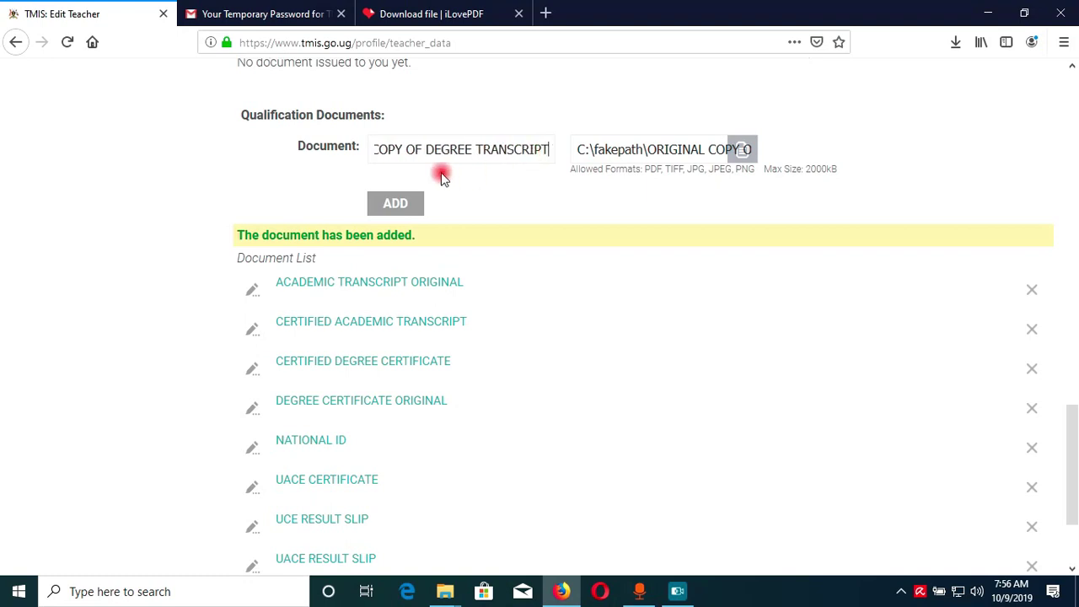
{"action": "left_click", "coordinate": [396, 204]}
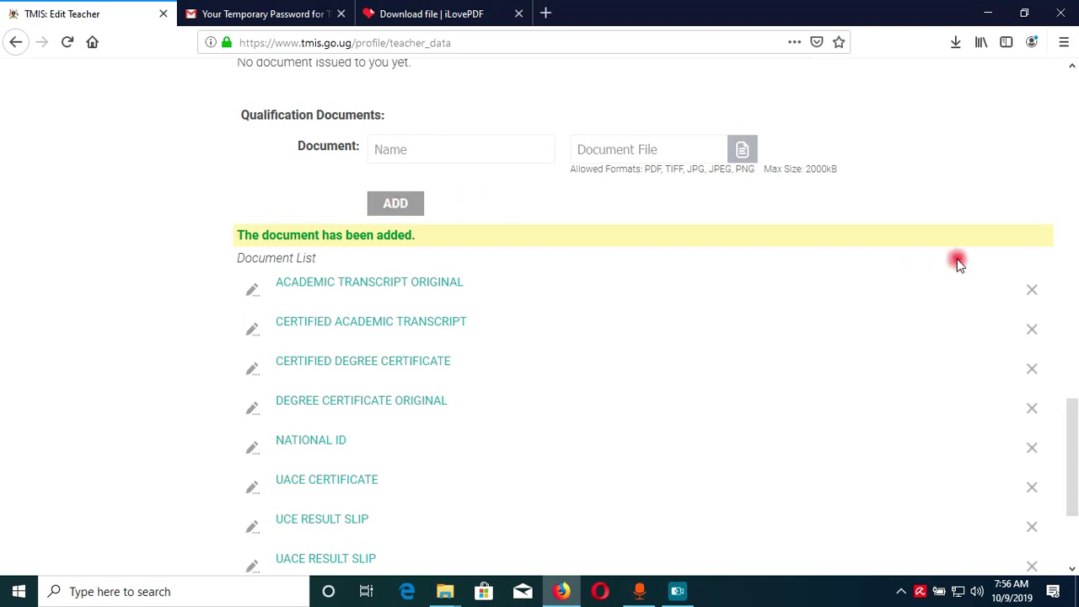
Preview and submit the profile, whose nine documents now end with ORIGINAL COPY OF DEGREE TRANSCRIPT
{"action": "left_click_drag", "start_coordinate": [1074, 421], "coordinate": [1074, 485]}
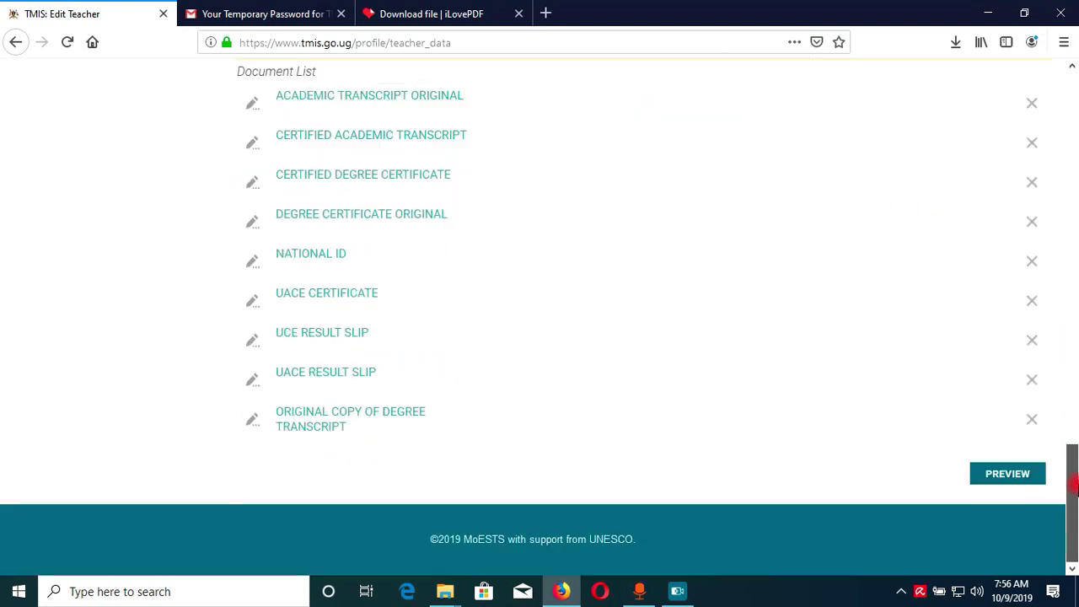
{"action": "left_click", "coordinate": [1003, 474]}
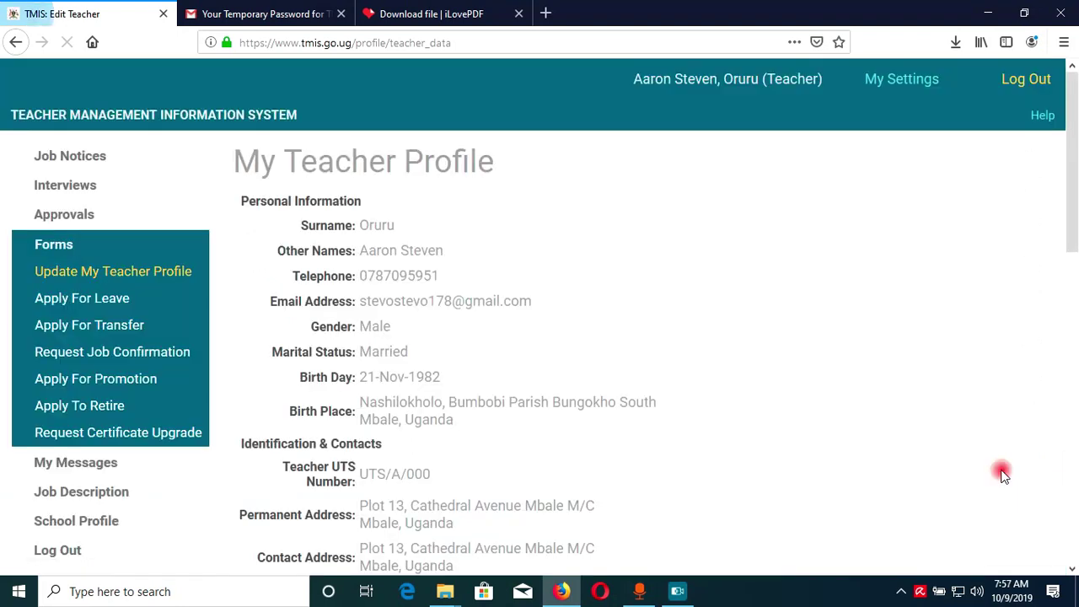
{"action": "left_click", "coordinate": [1075, 261]}
{"action": "mouse_move", "coordinate": [1075, 262]}
{"action": "left_mouse_down"}
{"action": "mouse_move", "coordinate": [1074, 503]}
{"action": "mouse_move", "coordinate": [1053, 512]}
{"action": "left_mouse_up"}
{"action": "left_click", "coordinate": [1011, 489]}
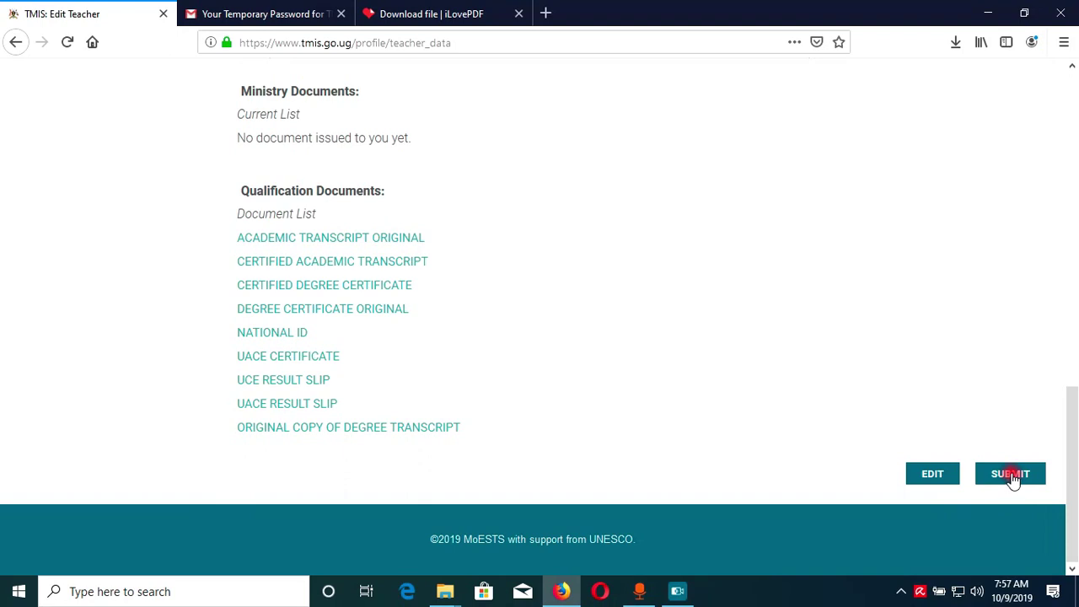
{"action": "left_click", "coordinate": [1076, 478]}
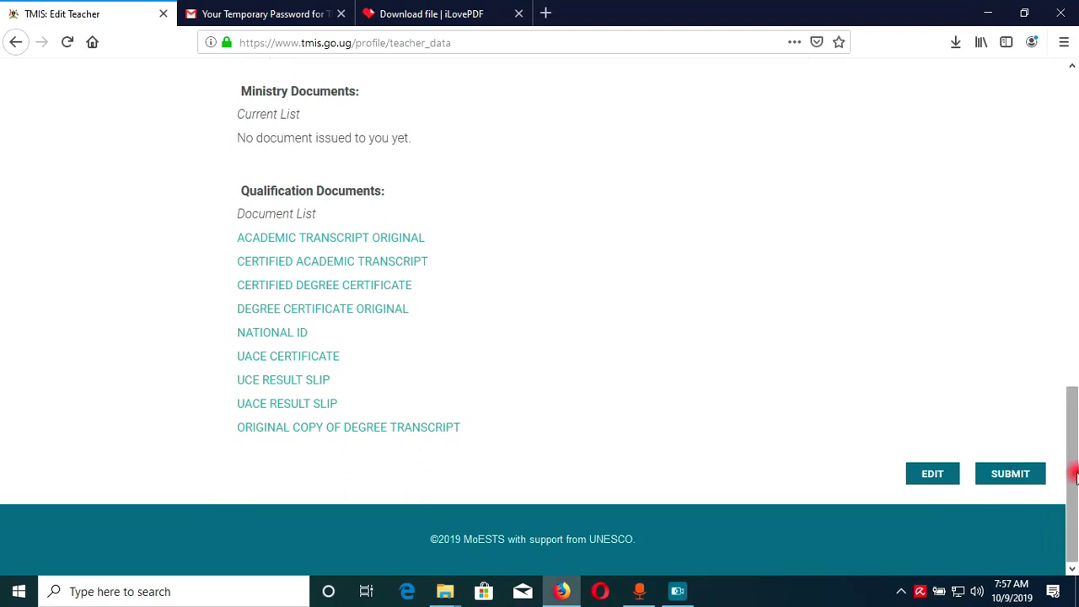
{"action": "left_click_drag", "start_coordinate": [1075, 478], "coordinate": [1074, 194]}
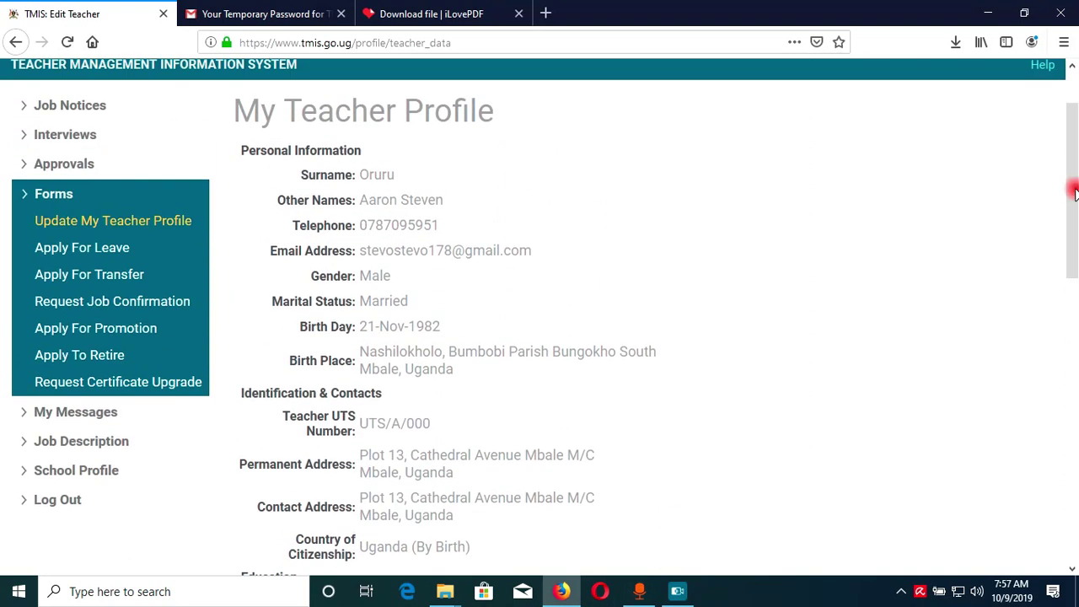